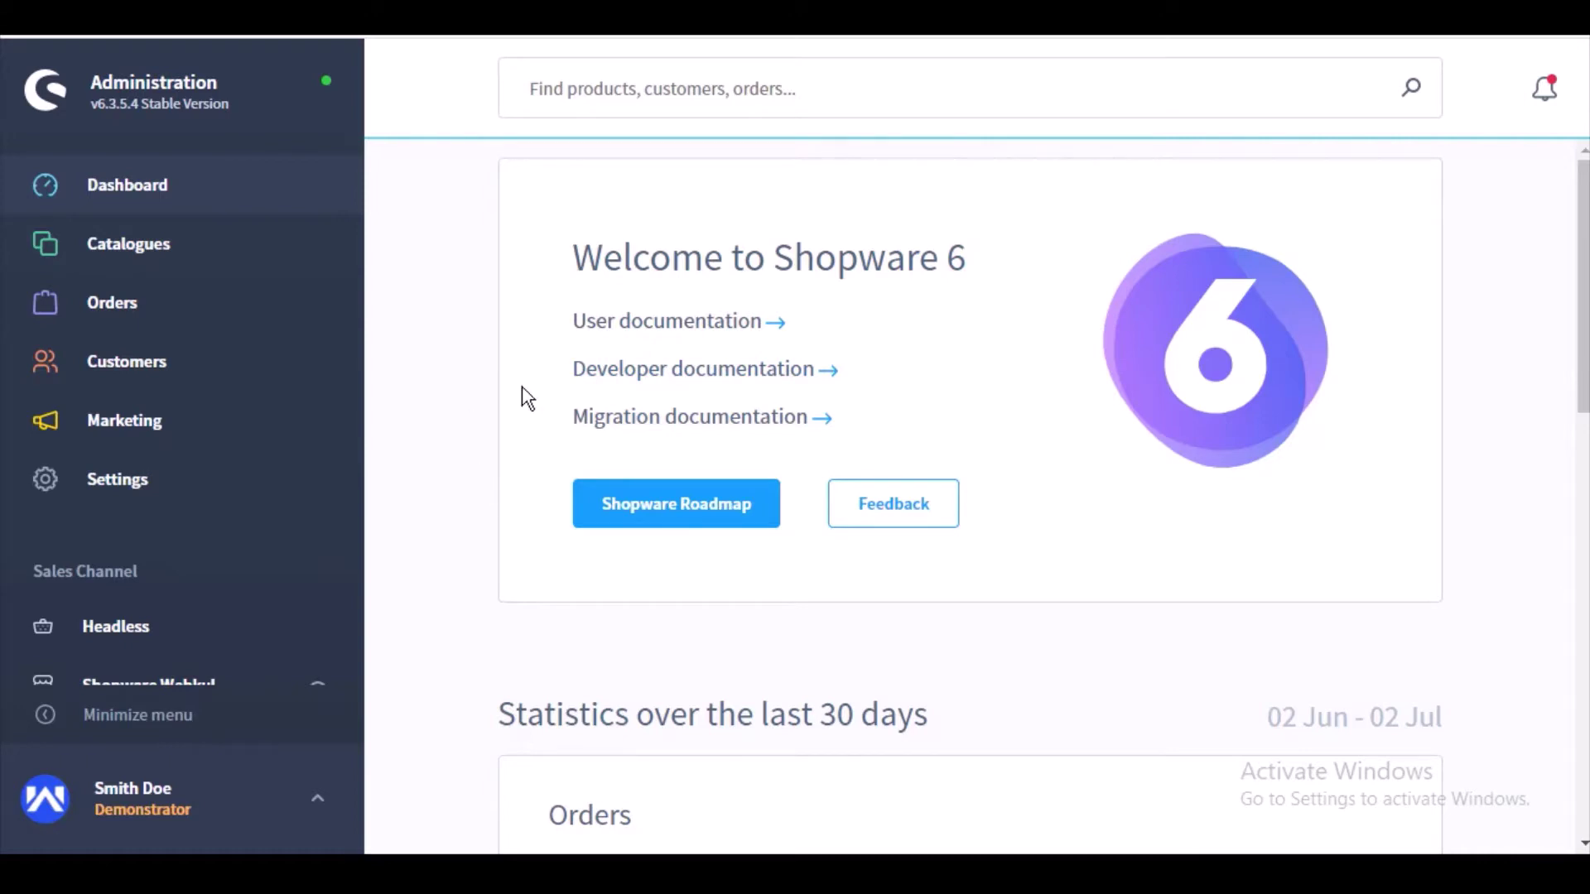
Go from Settings' System section to Catalogues > Products, listing all 10 products including Mineral water
{"action": "mouse_move", "coordinate": [248, 244]}
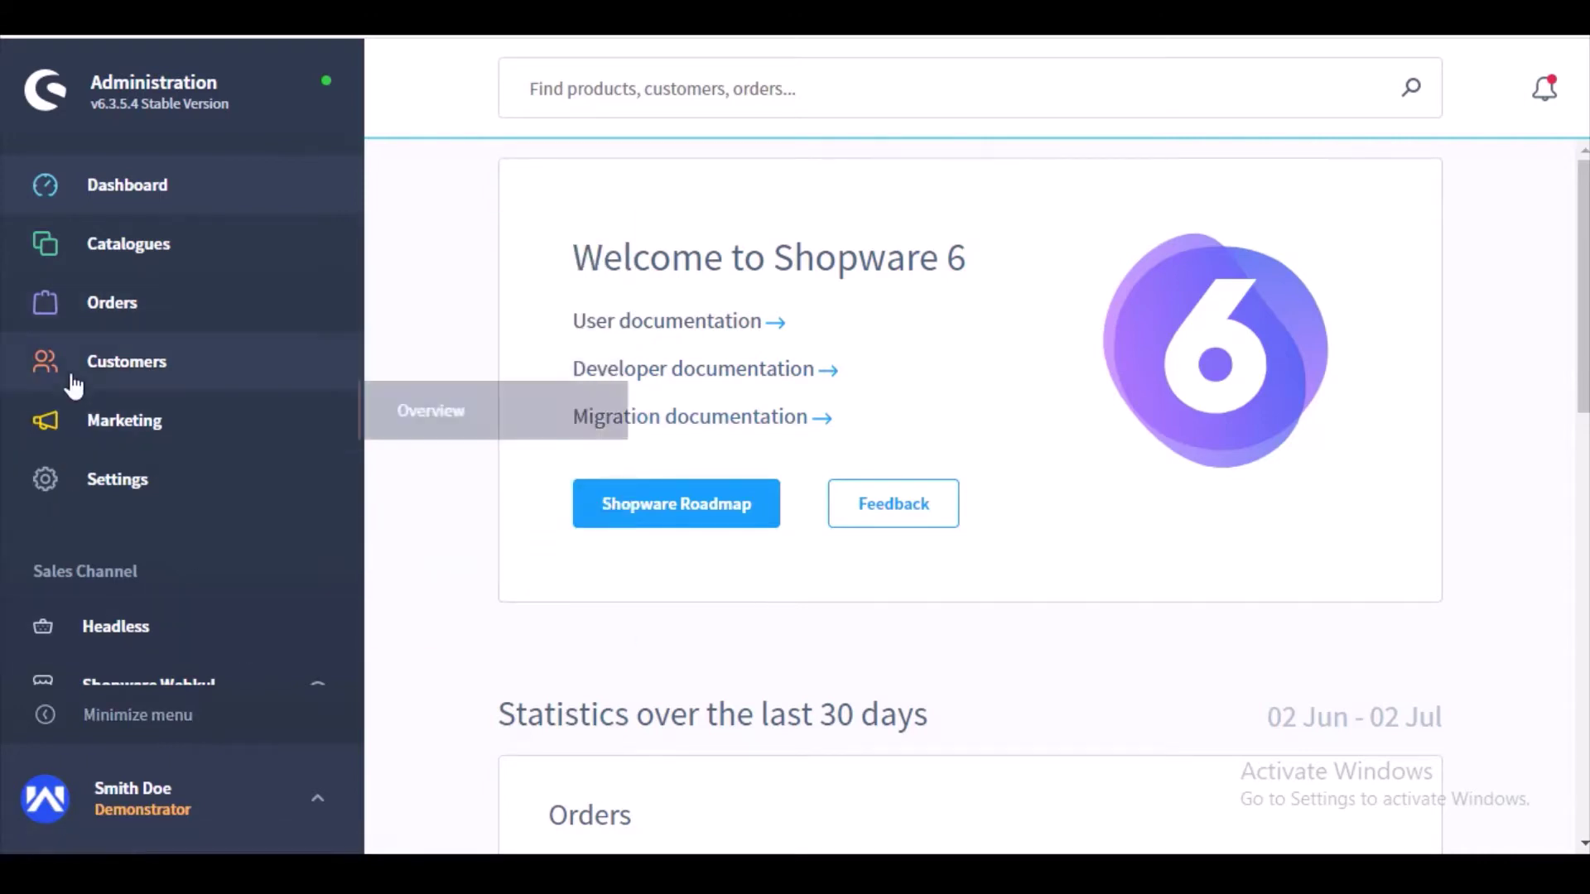
{"action": "left_click", "coordinate": [164, 495]}
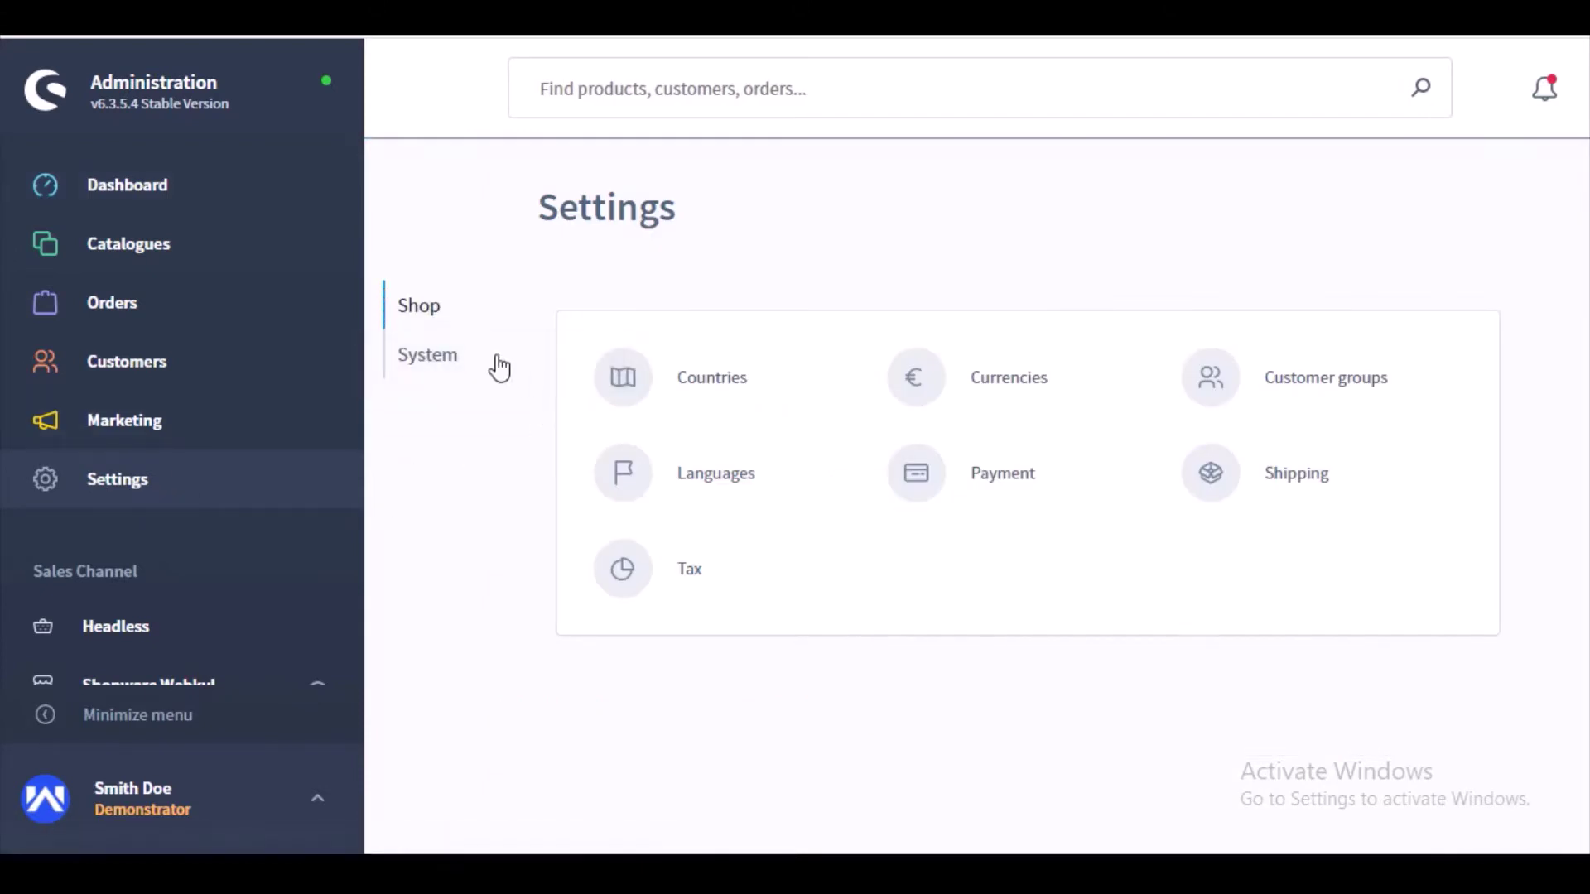
{"action": "left_click", "coordinate": [450, 364]}
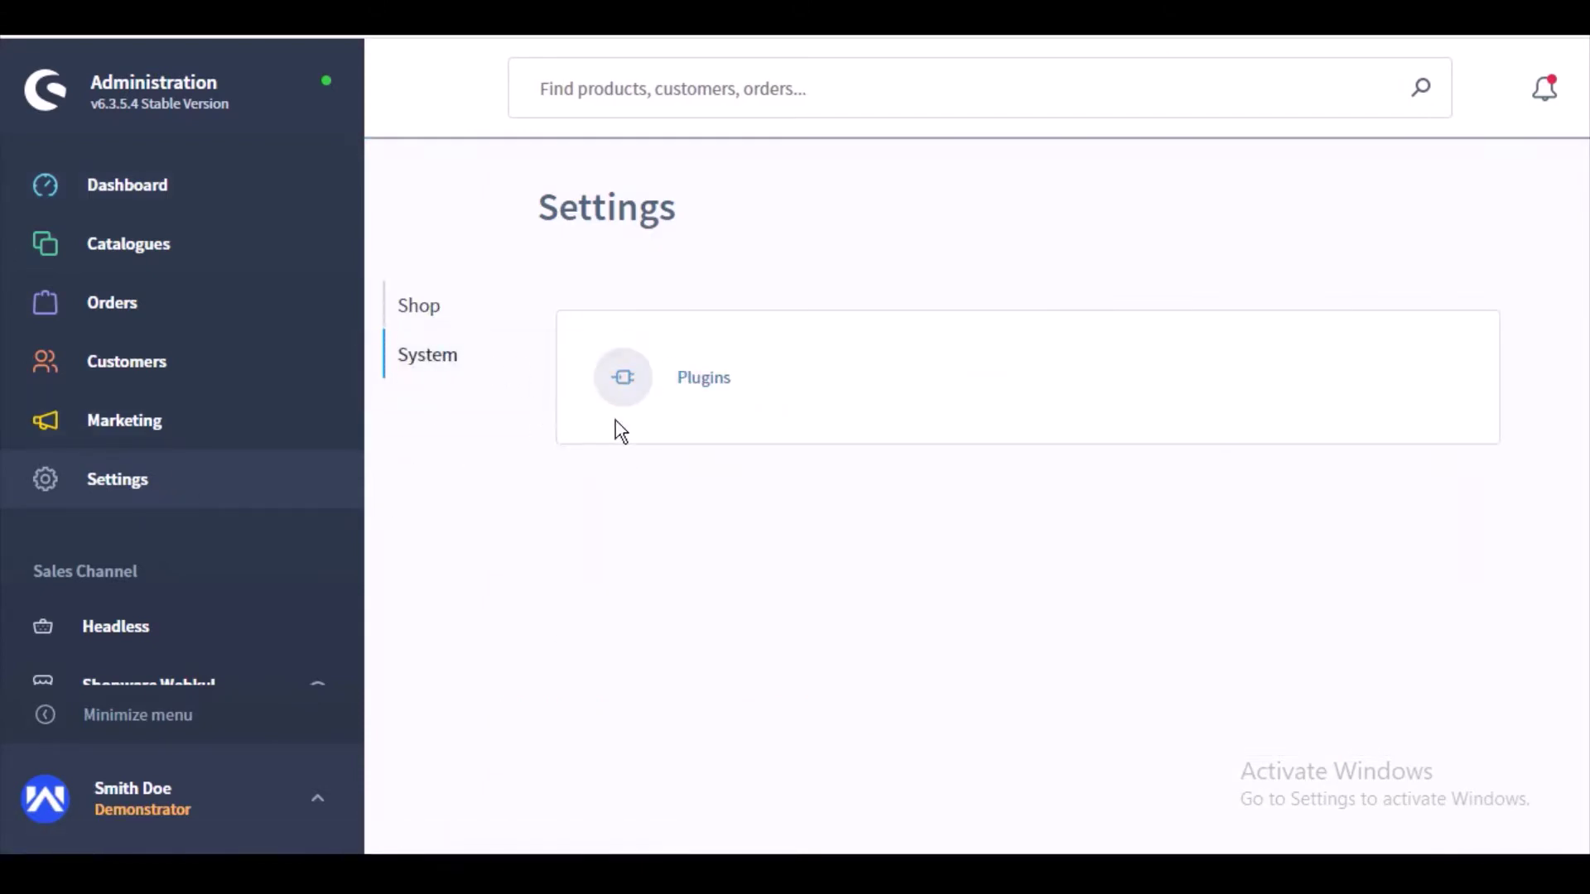
{"action": "mouse_move", "coordinate": [127, 265]}
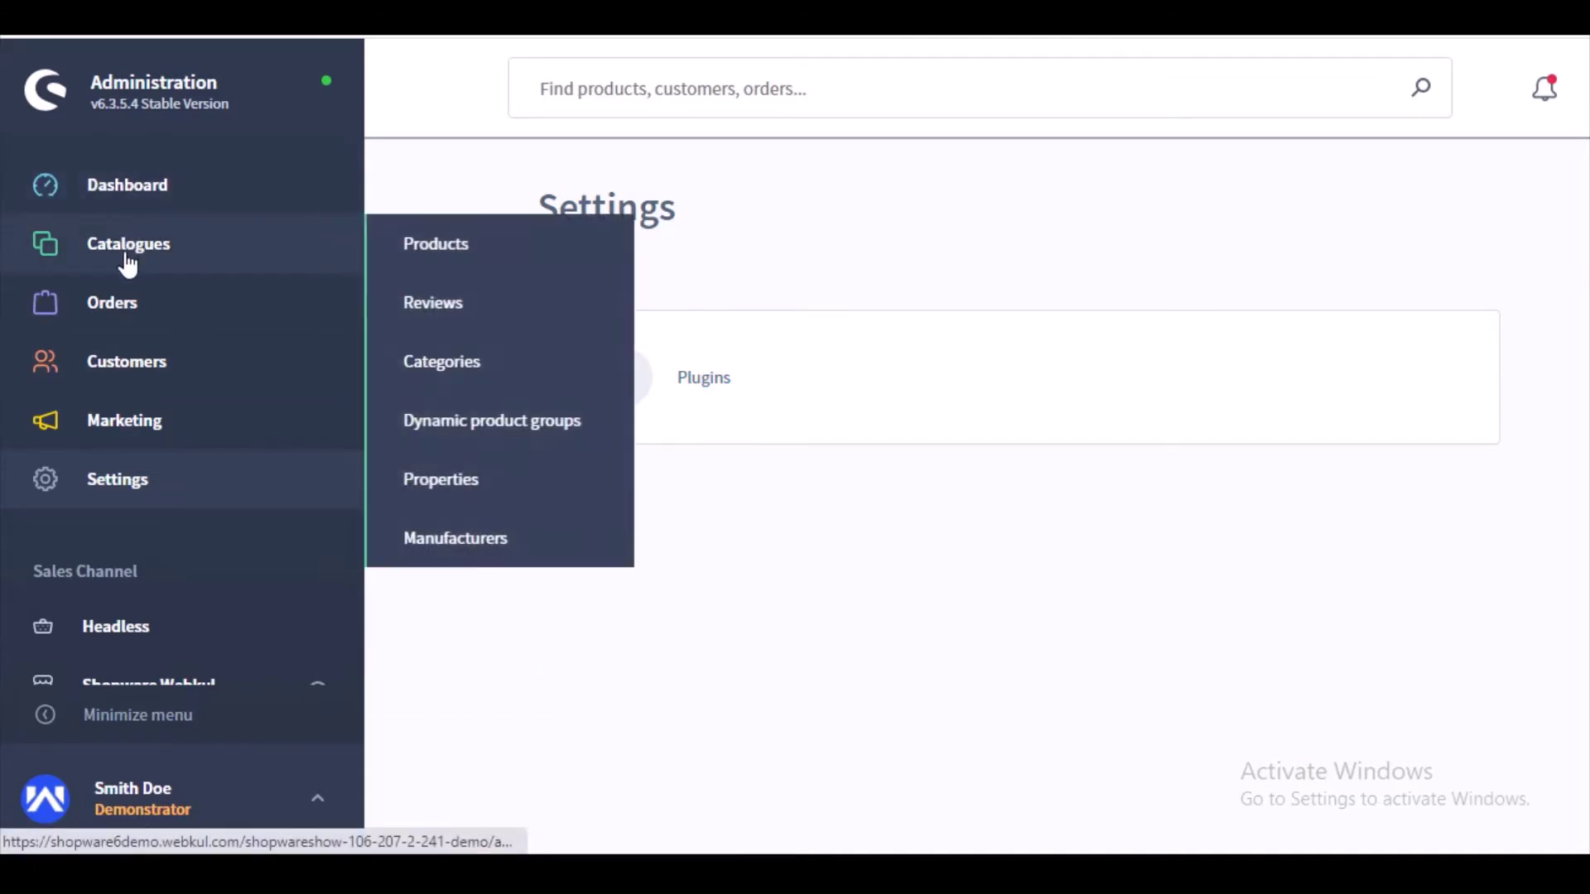
{"action": "left_click", "coordinate": [429, 249]}
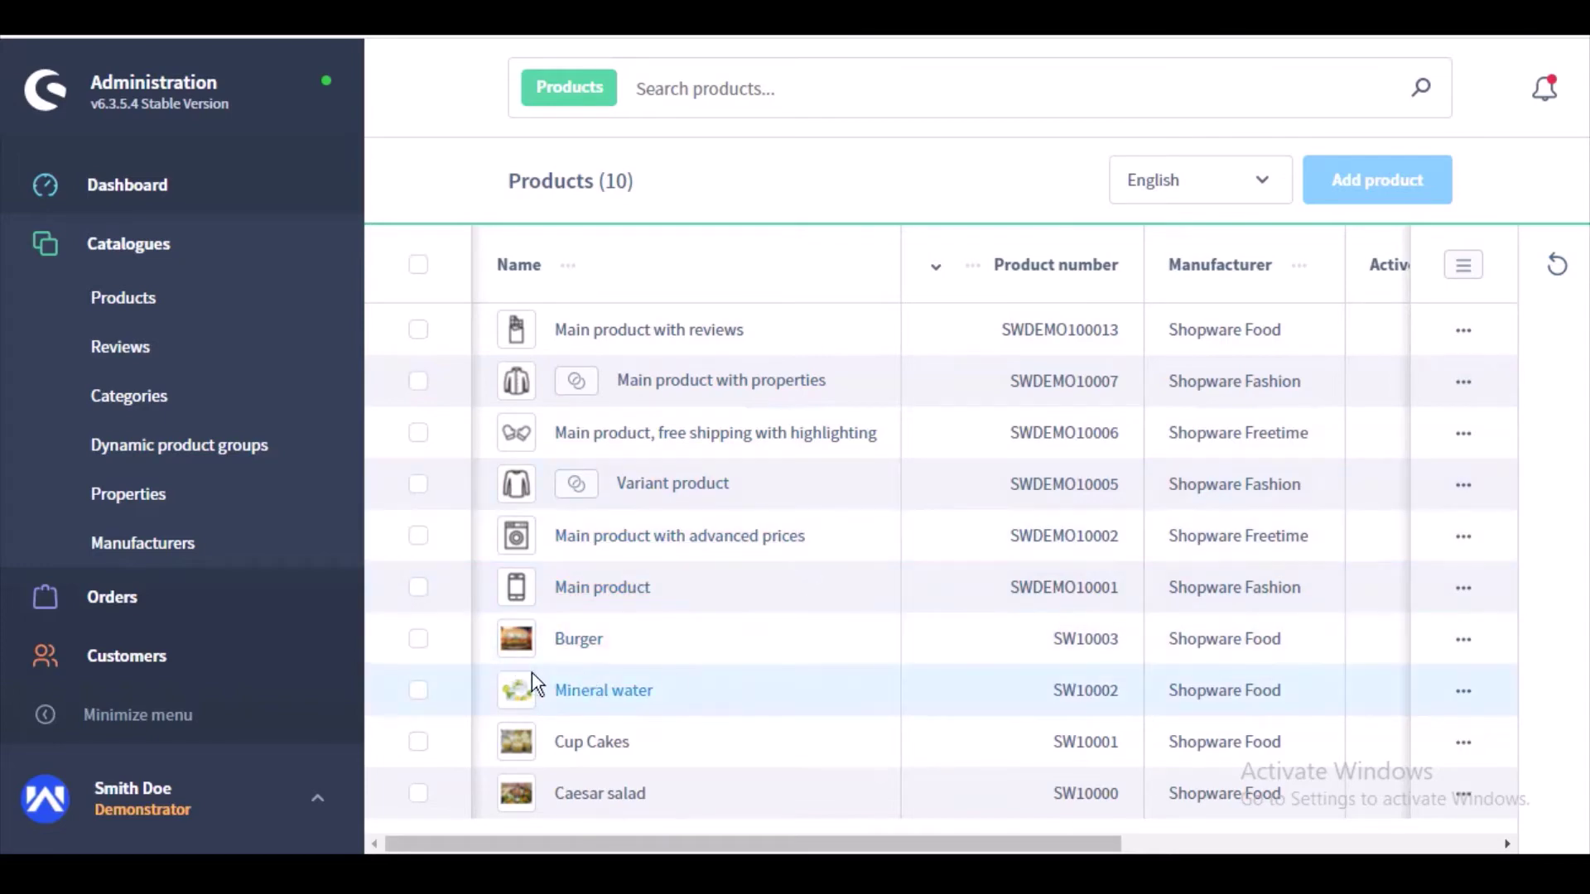
Open Mineral water and scroll to its Custom fields card showing Show Price After Login enabled
{"action": "left_click", "coordinate": [602, 701]}
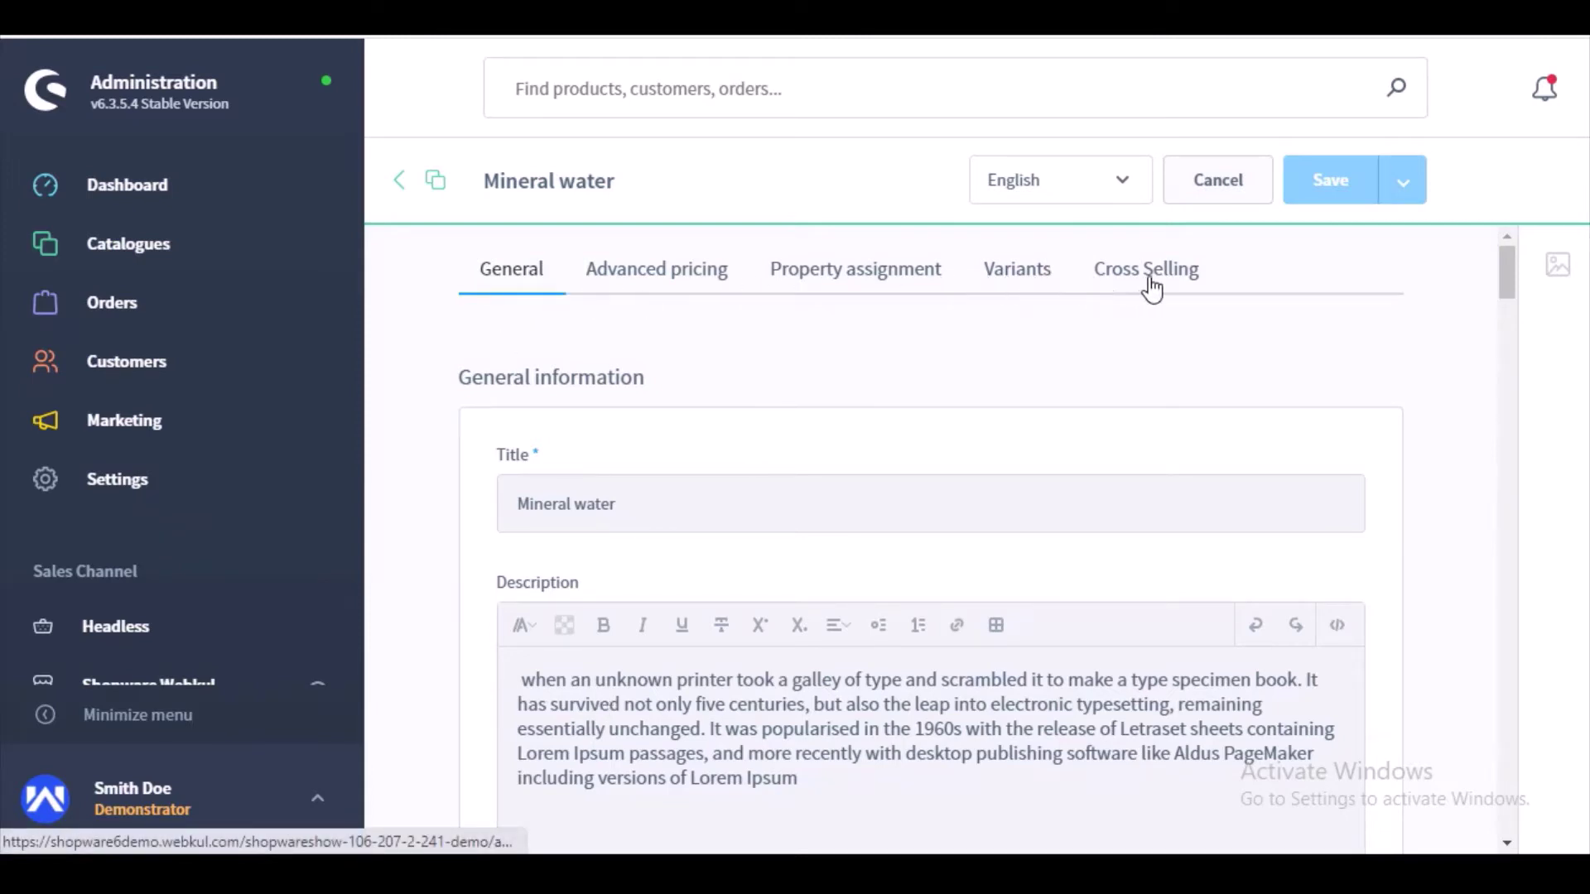
{"action": "left_click_drag", "start_coordinate": [1505, 291], "coordinate": [1507, 295]}
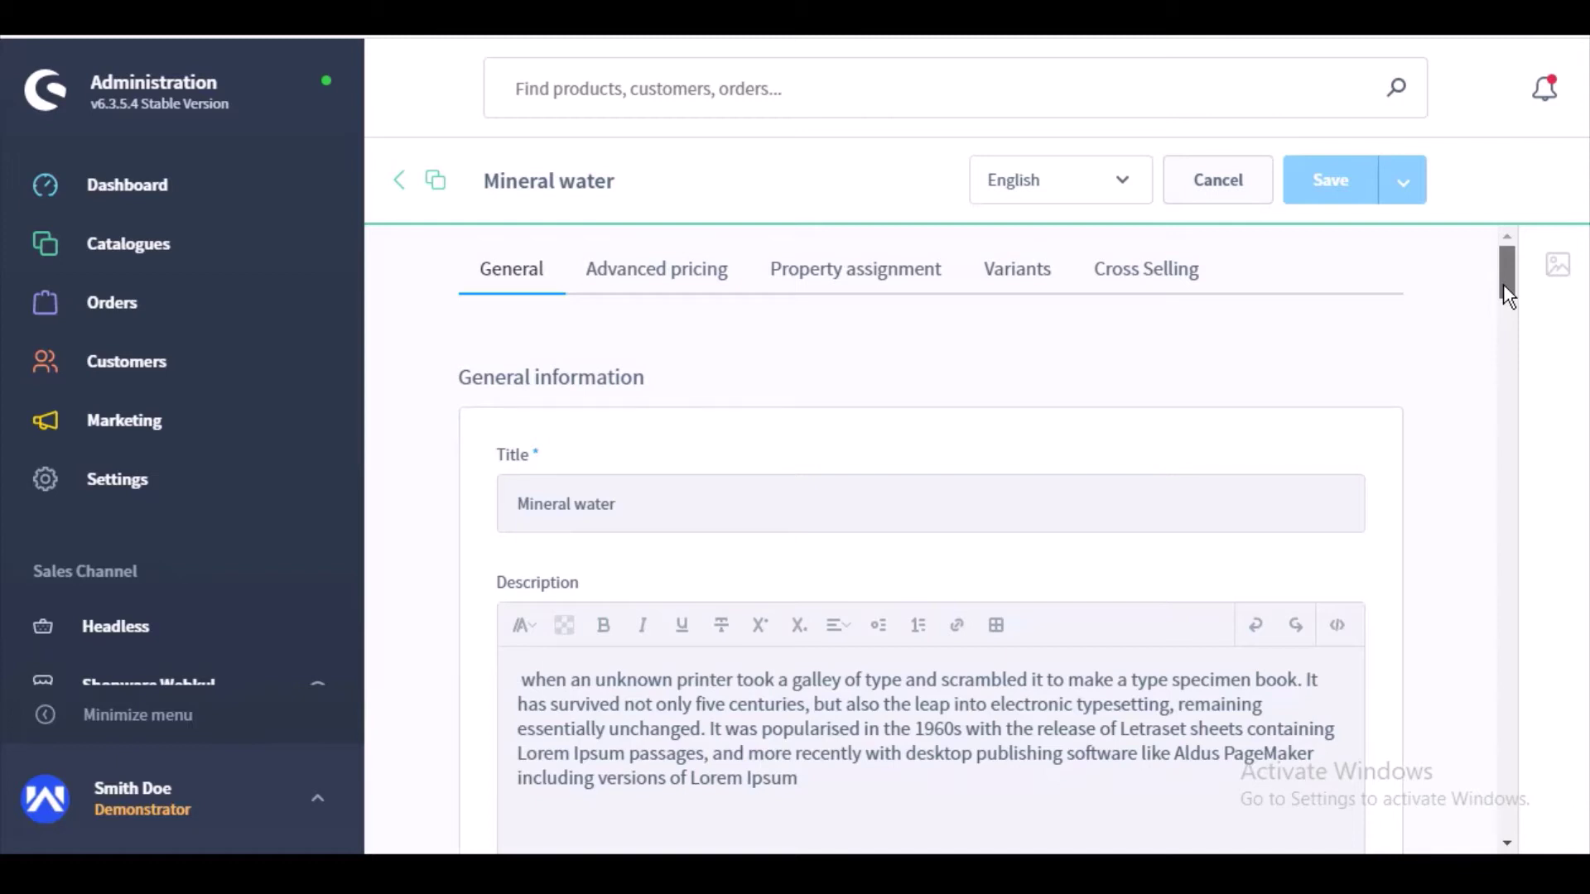
{"action": "left_click_drag", "start_coordinate": [1503, 285], "coordinate": [1519, 806]}
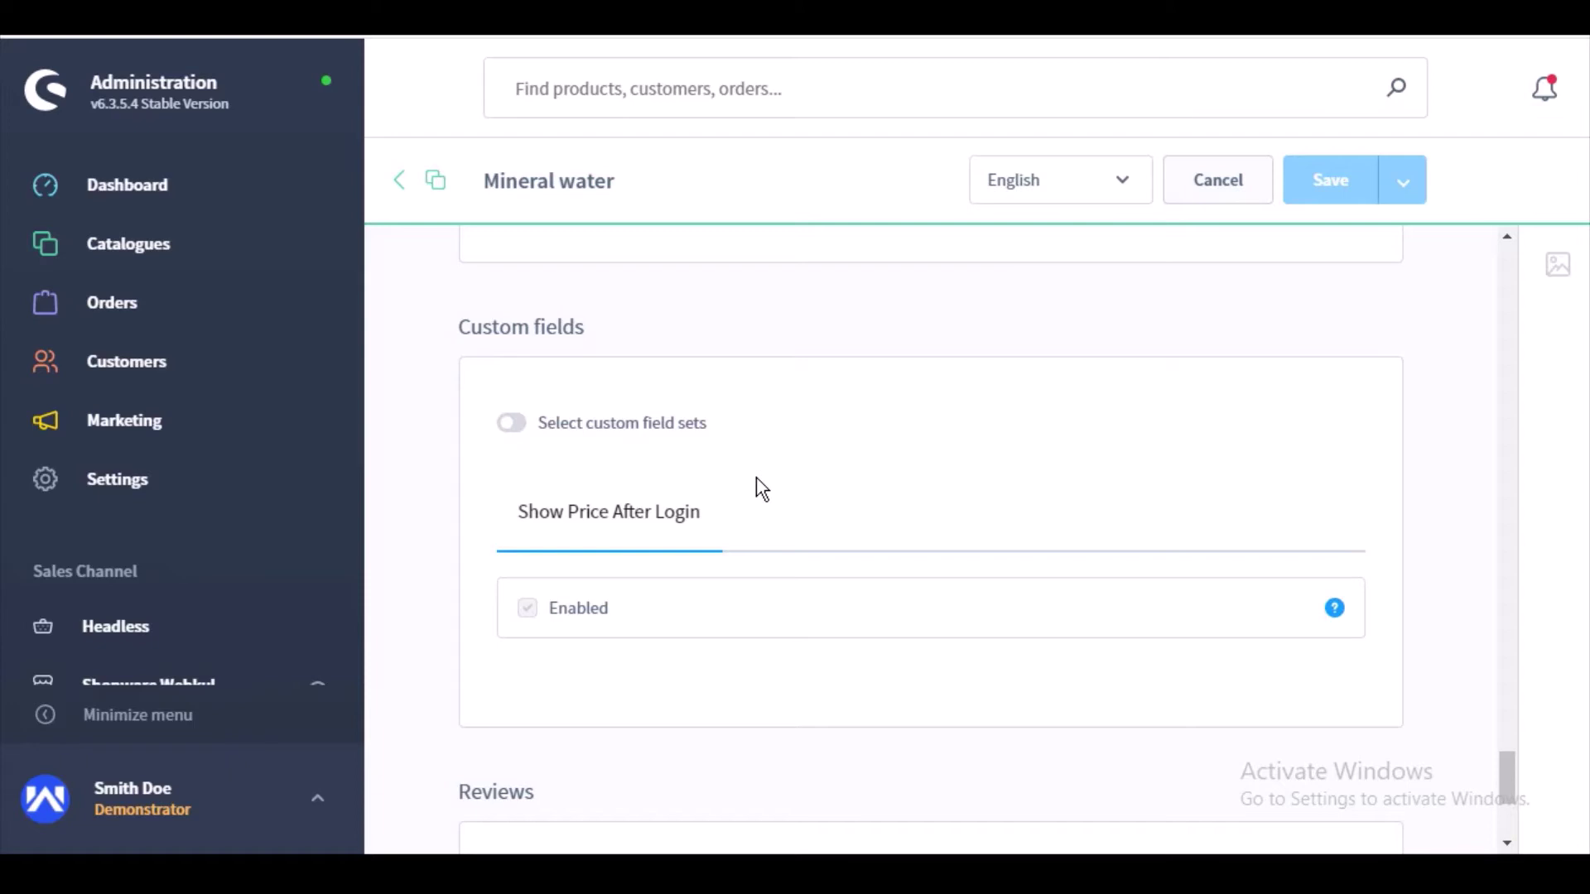
Toggle Select custom field sets on and off again, leaving Show Price After Login enabled
{"action": "left_click", "coordinate": [512, 424]}
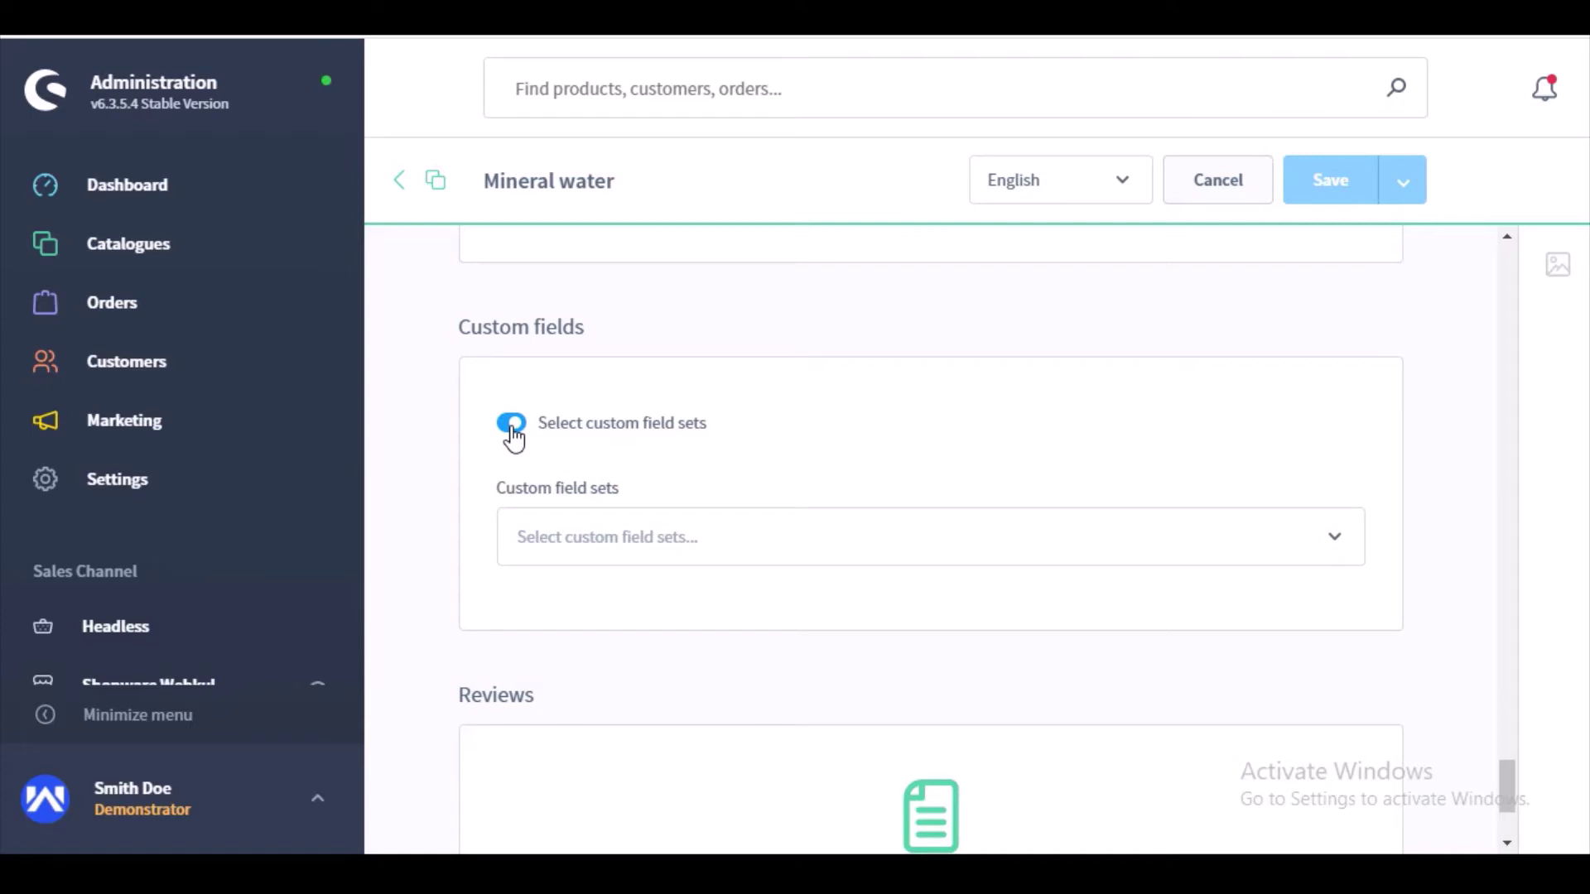
{"action": "left_click", "coordinate": [1337, 542]}
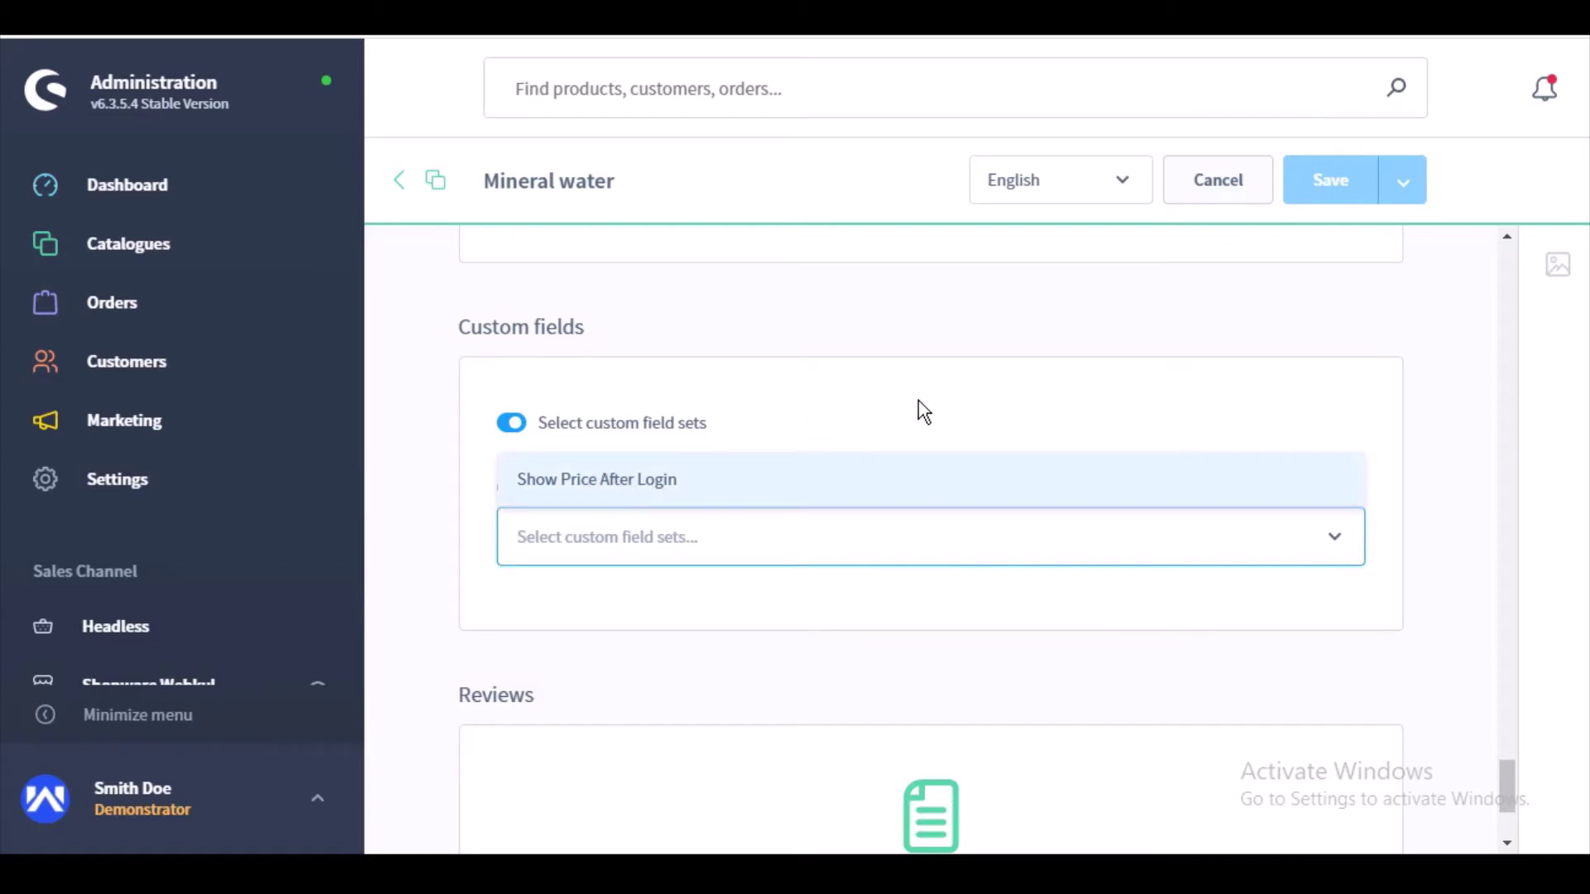
{"action": "left_click", "coordinate": [520, 424]}
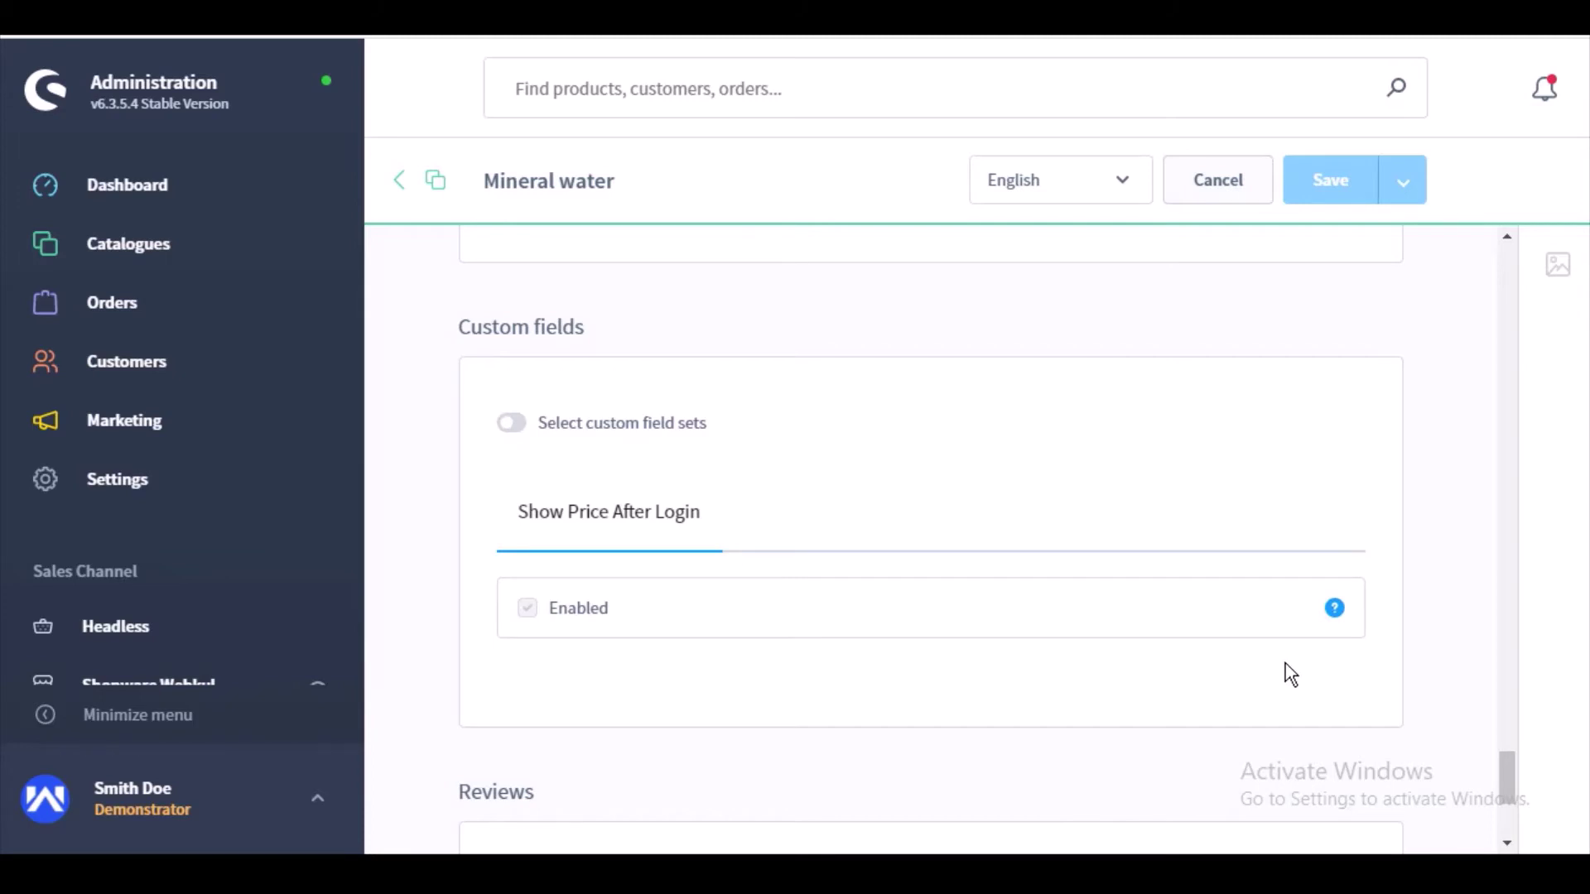
Scroll back up and return to the admin Dashboard to reach the Demostore Food category
{"action": "left_click_drag", "start_coordinate": [1506, 757], "coordinate": [1506, 767]}
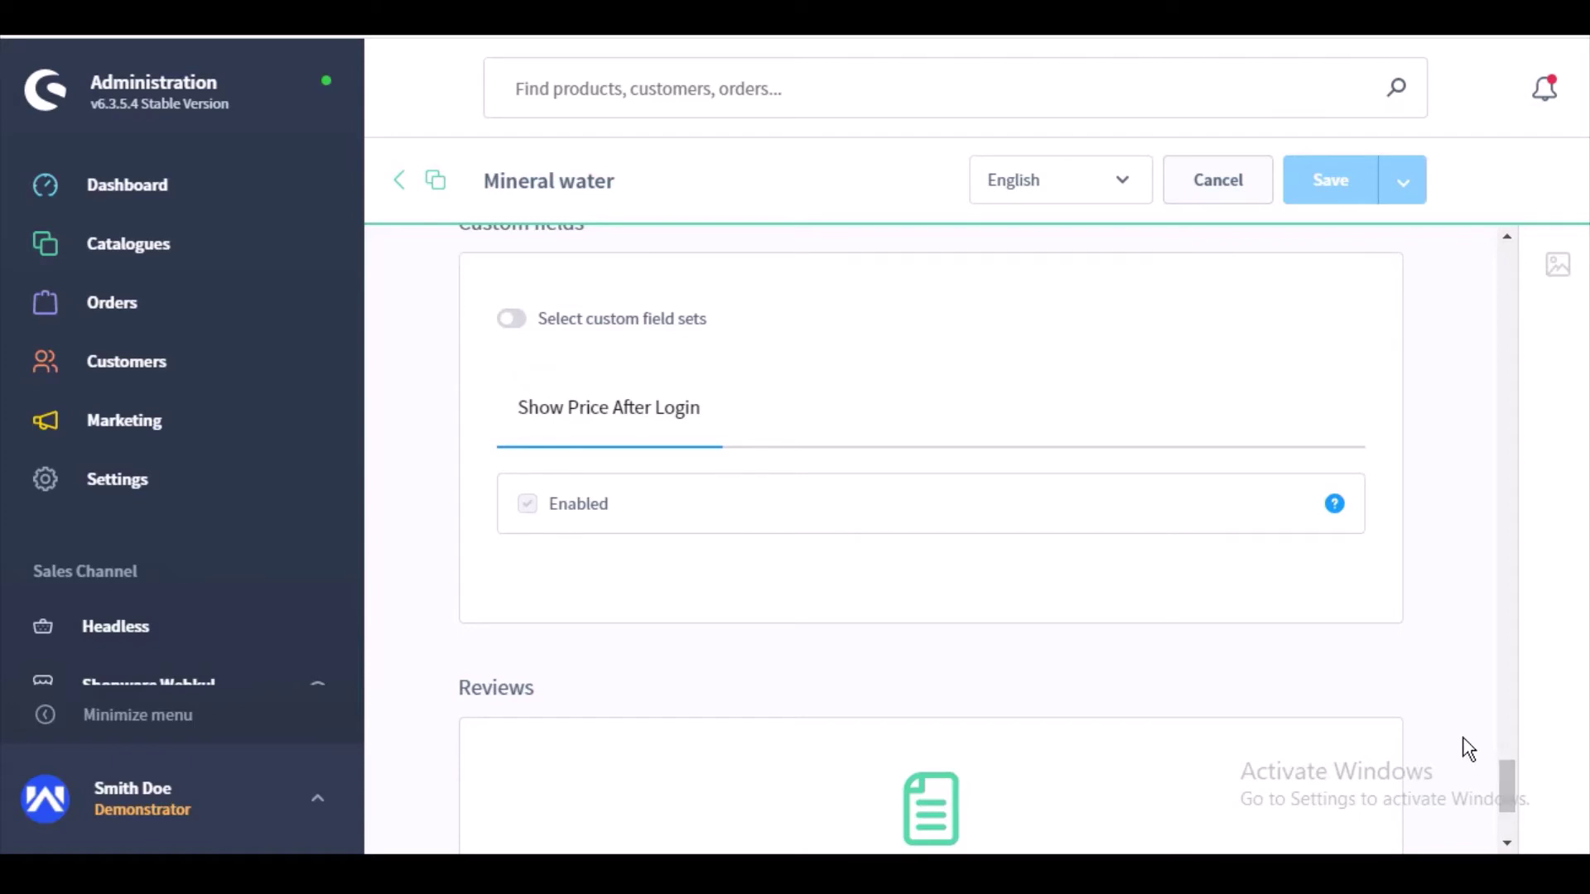
{"action": "left_click_drag", "start_coordinate": [1508, 765], "coordinate": [1509, 530]}
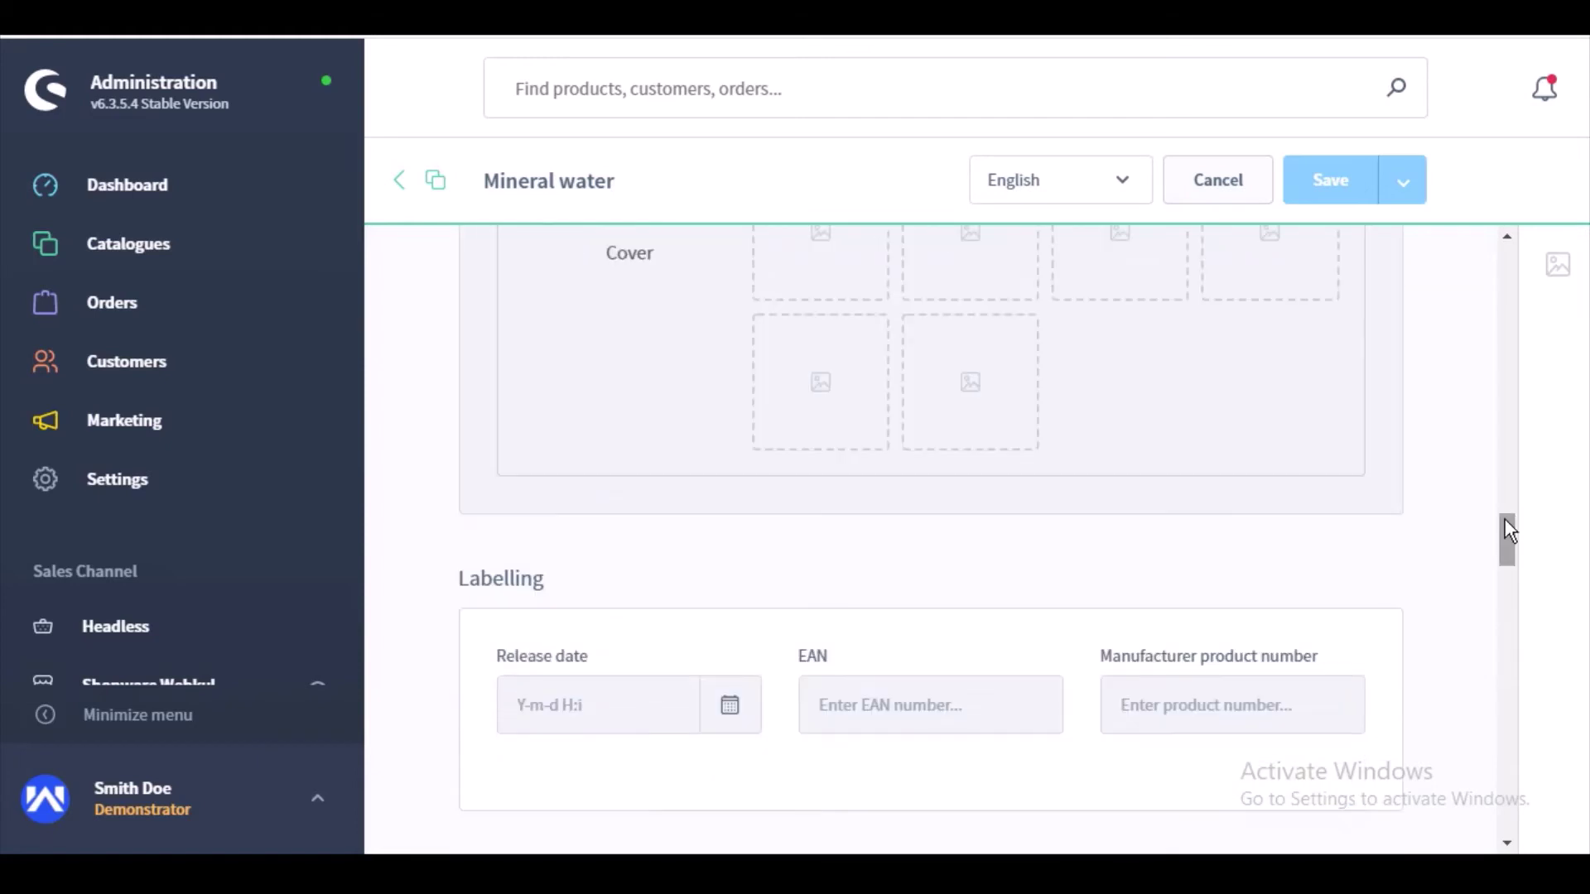
{"action": "left_click", "coordinate": [105, 207]}
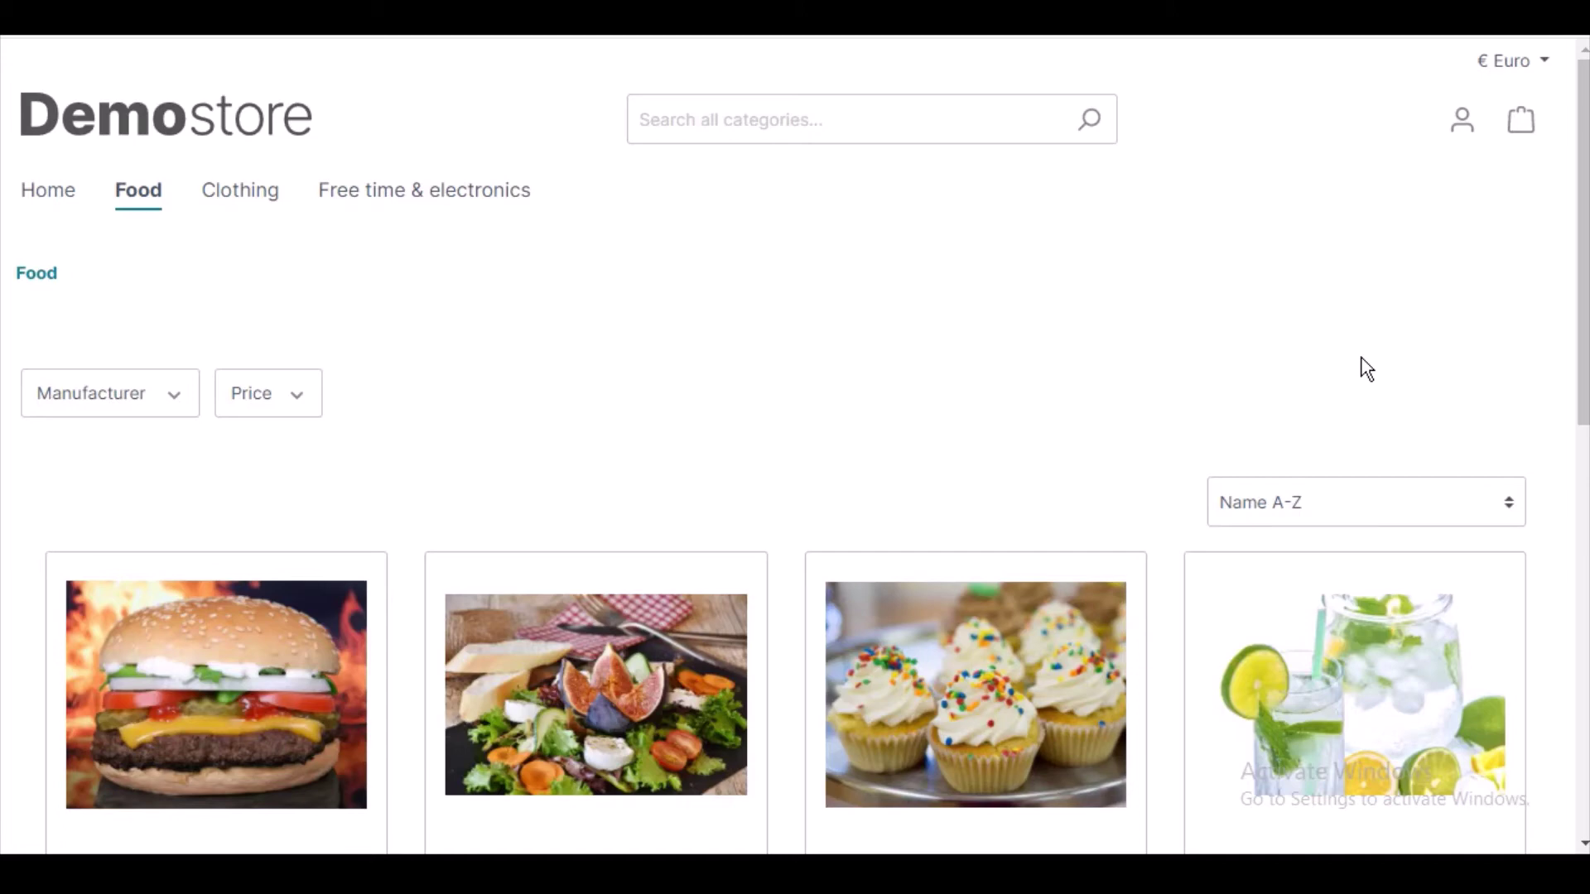
Check the Food listing and Mineral water's page, both showing Login to view price instead of a price
{"action": "scroll", "coordinate": [1584, 295], "scroll_direction": "down", "scroll_amount": 5}
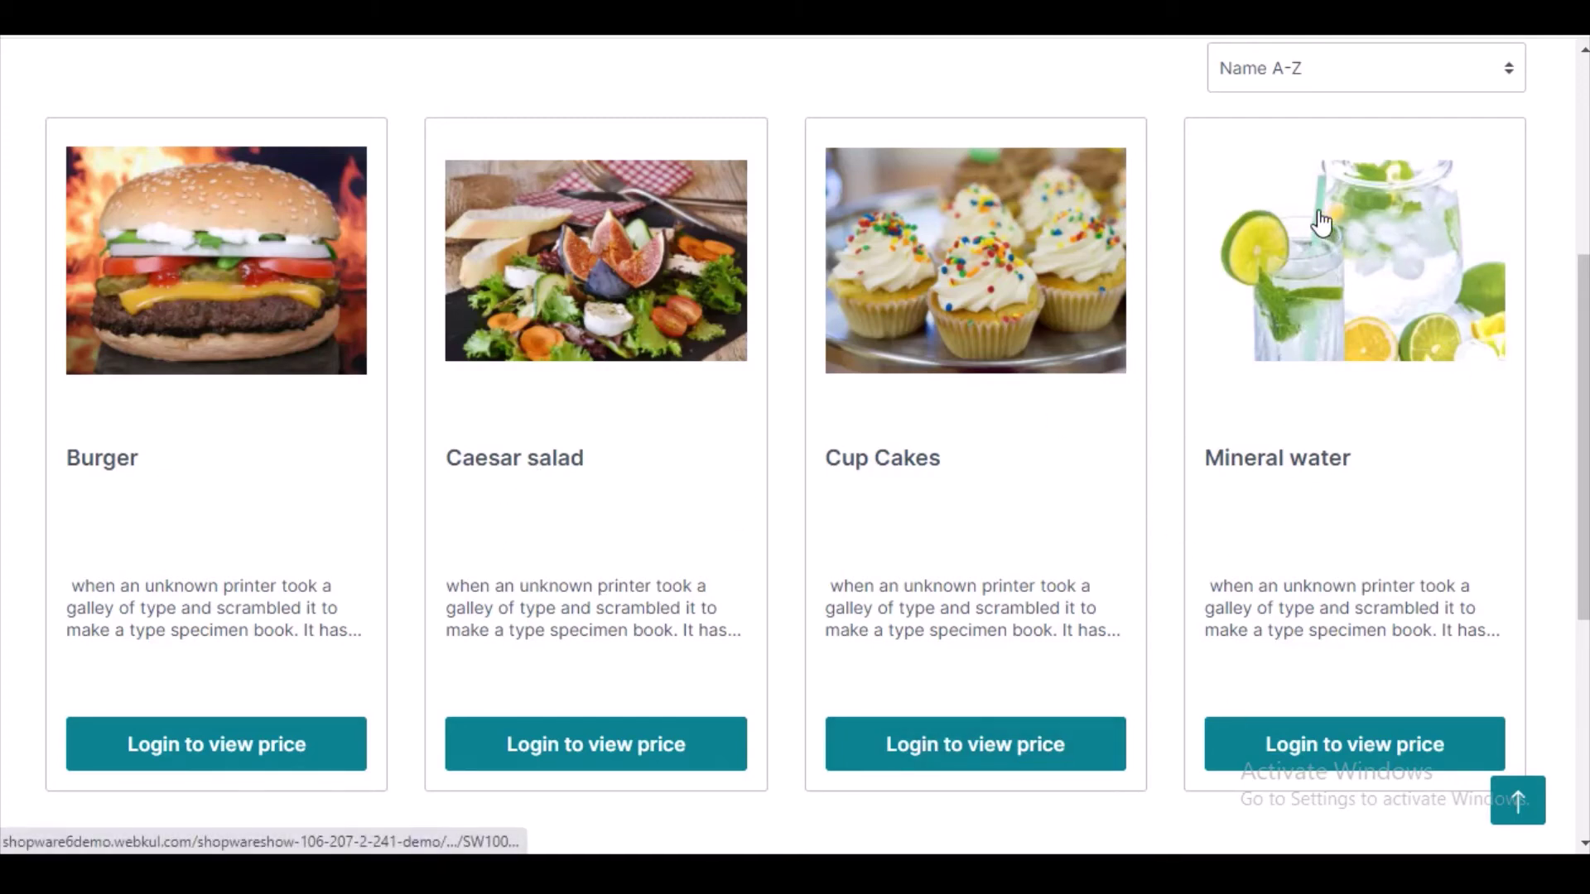
{"action": "left_click", "coordinate": [1279, 205]}
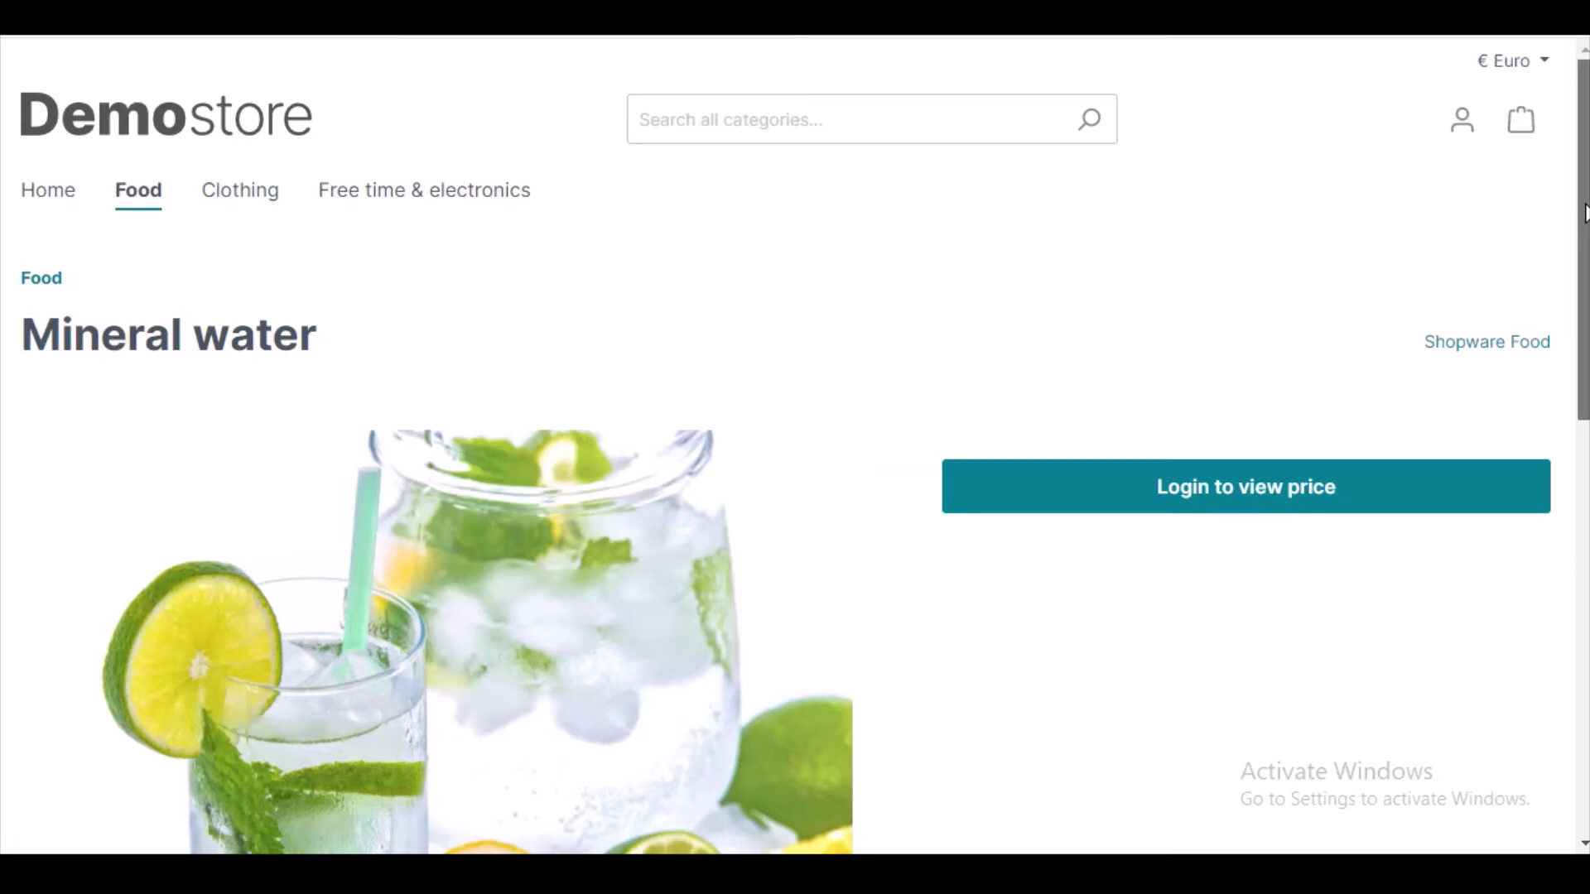
{"action": "scroll", "coordinate": [1584, 249], "scroll_direction": "down", "scroll_amount": 1}
{"action": "scroll", "coordinate": [997, 189], "scroll_direction": "down", "scroll_amount": 2}
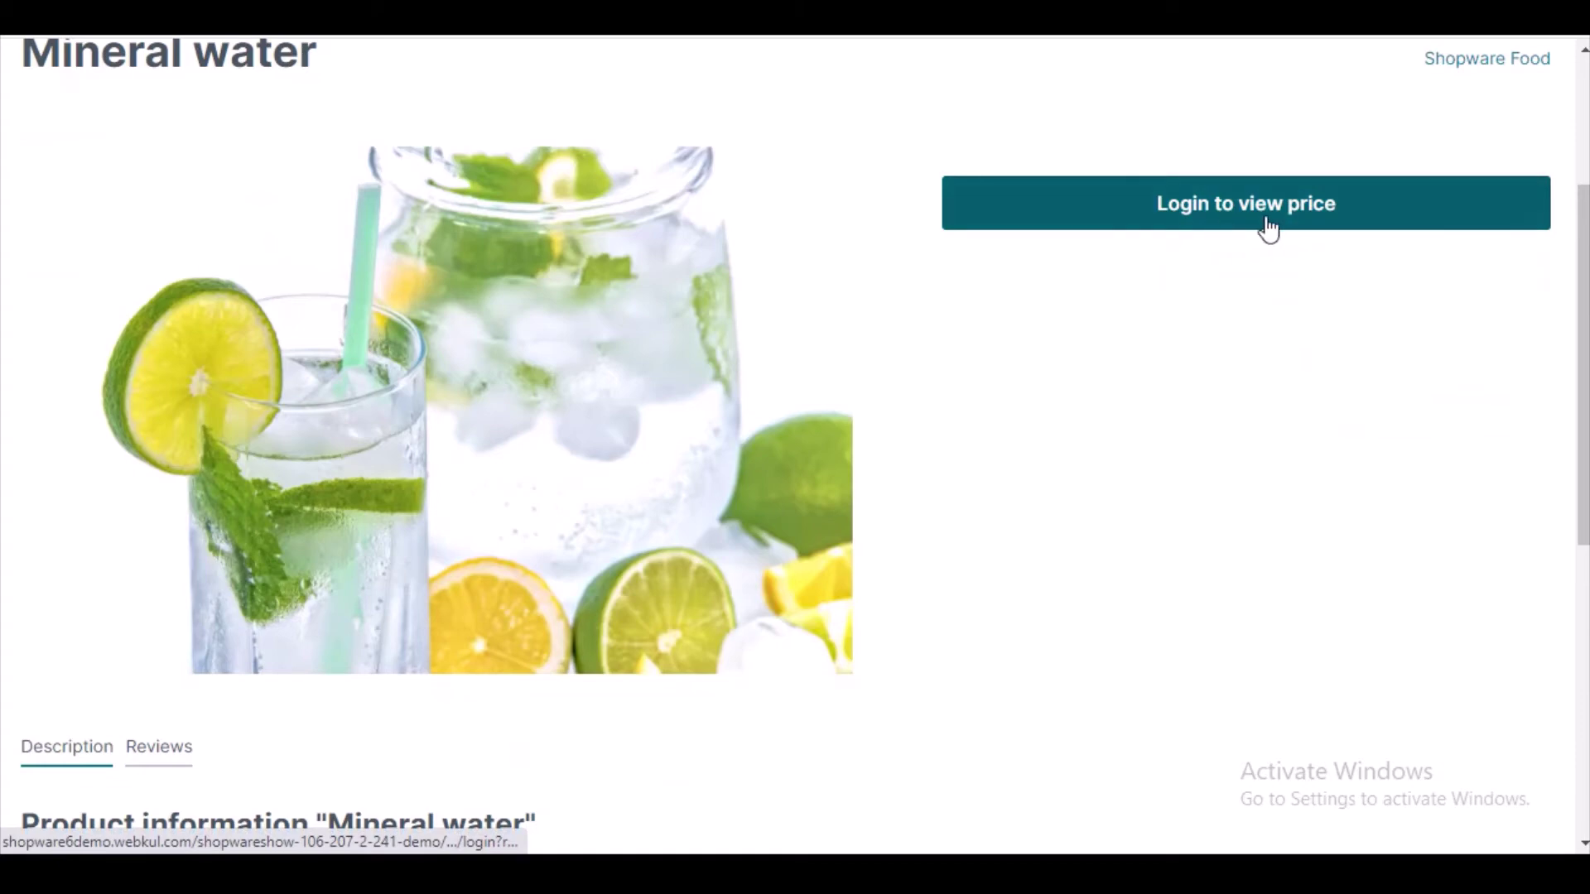
{"action": "left_click_drag", "start_coordinate": [1583, 380], "coordinate": [1582, 440]}
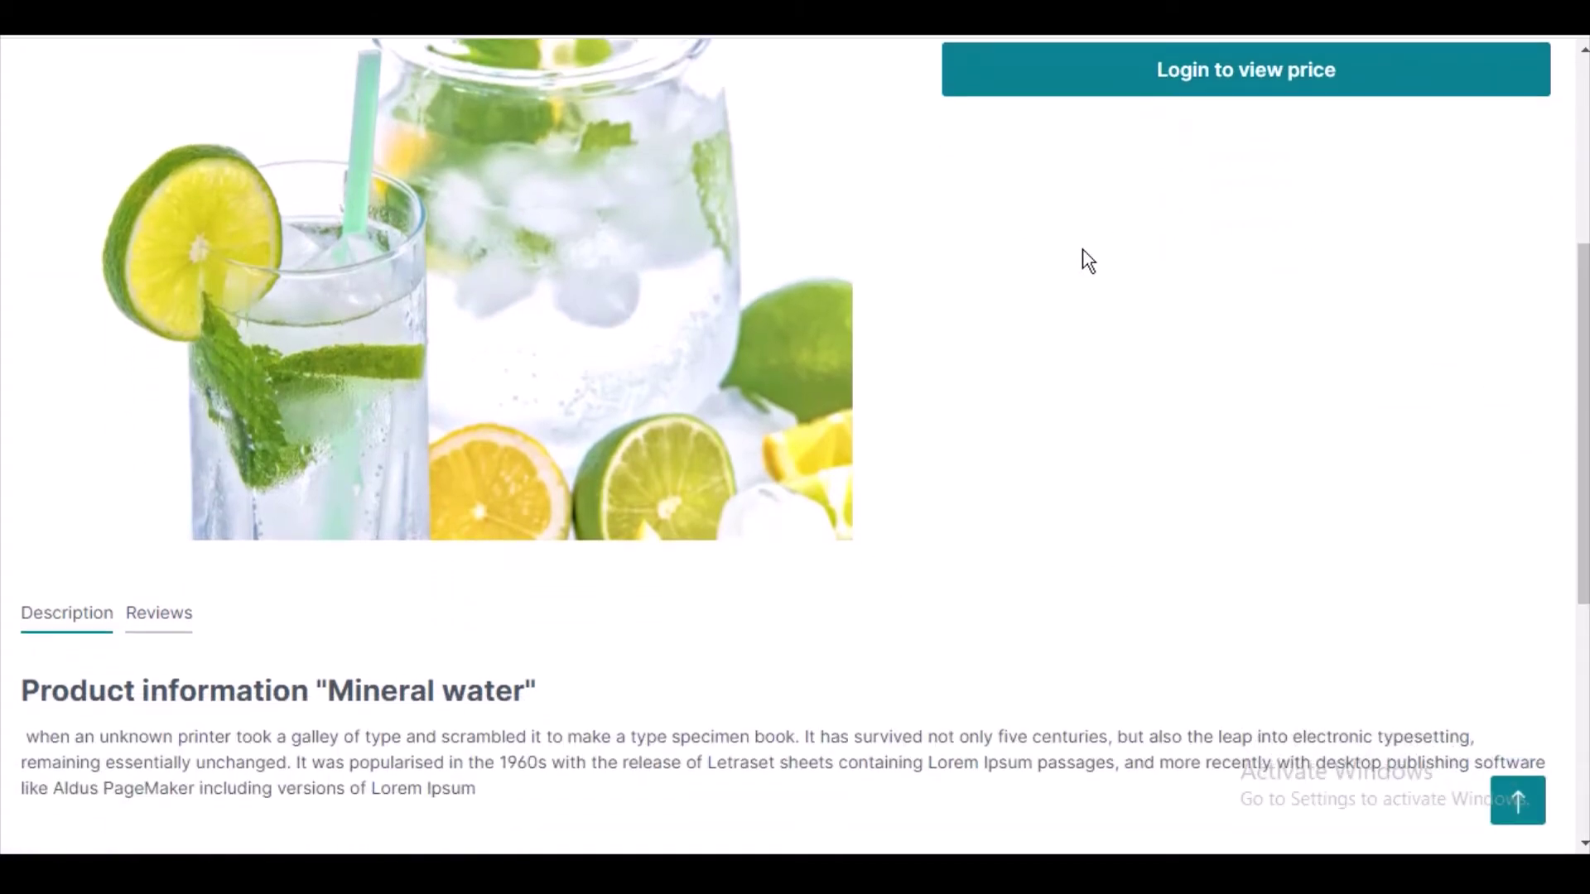
{"action": "left_click_drag", "start_coordinate": [1583, 383], "coordinate": [1323, 263]}
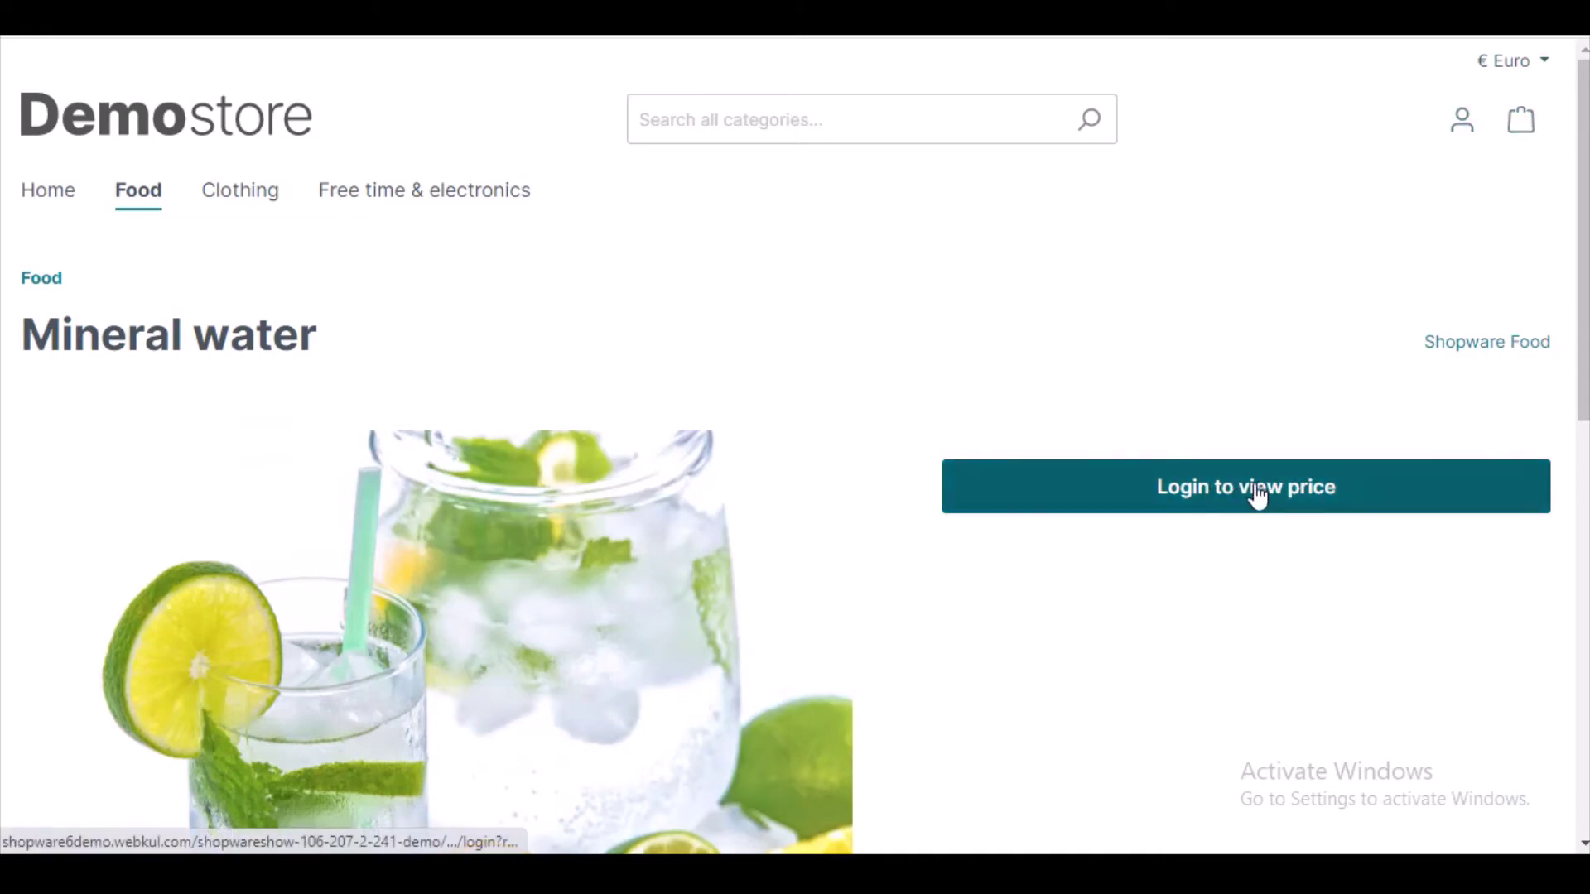
{"action": "key", "text": "alt+Left"}
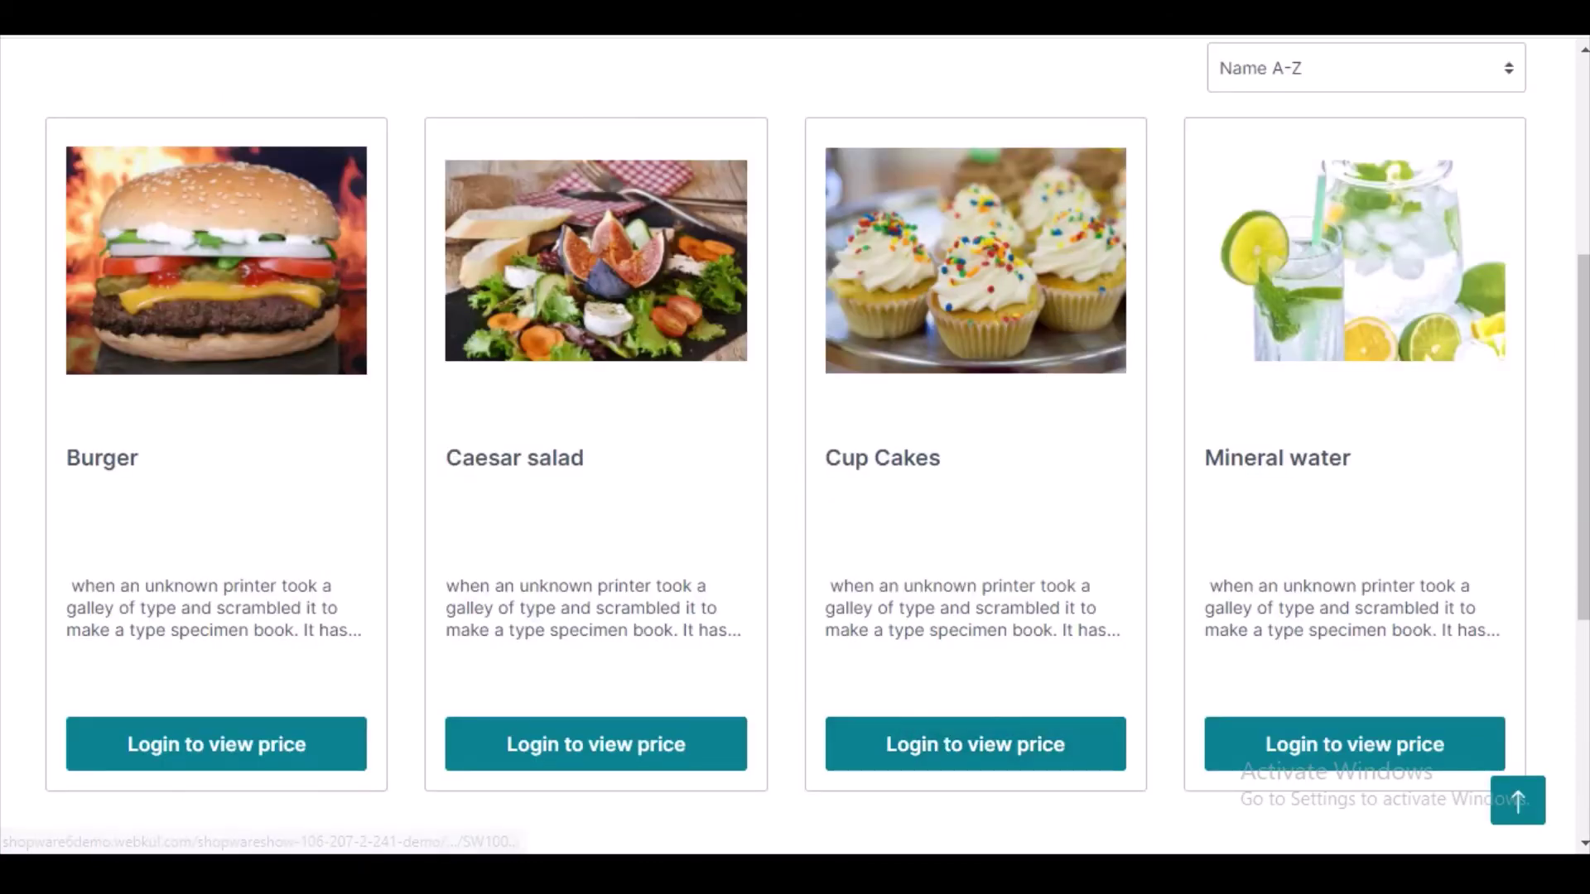
{"action": "key", "text": "alt+Right"}
Sign in with the customer's saved email and password via Login to view price
{"action": "left_click", "coordinate": [1331, 505]}
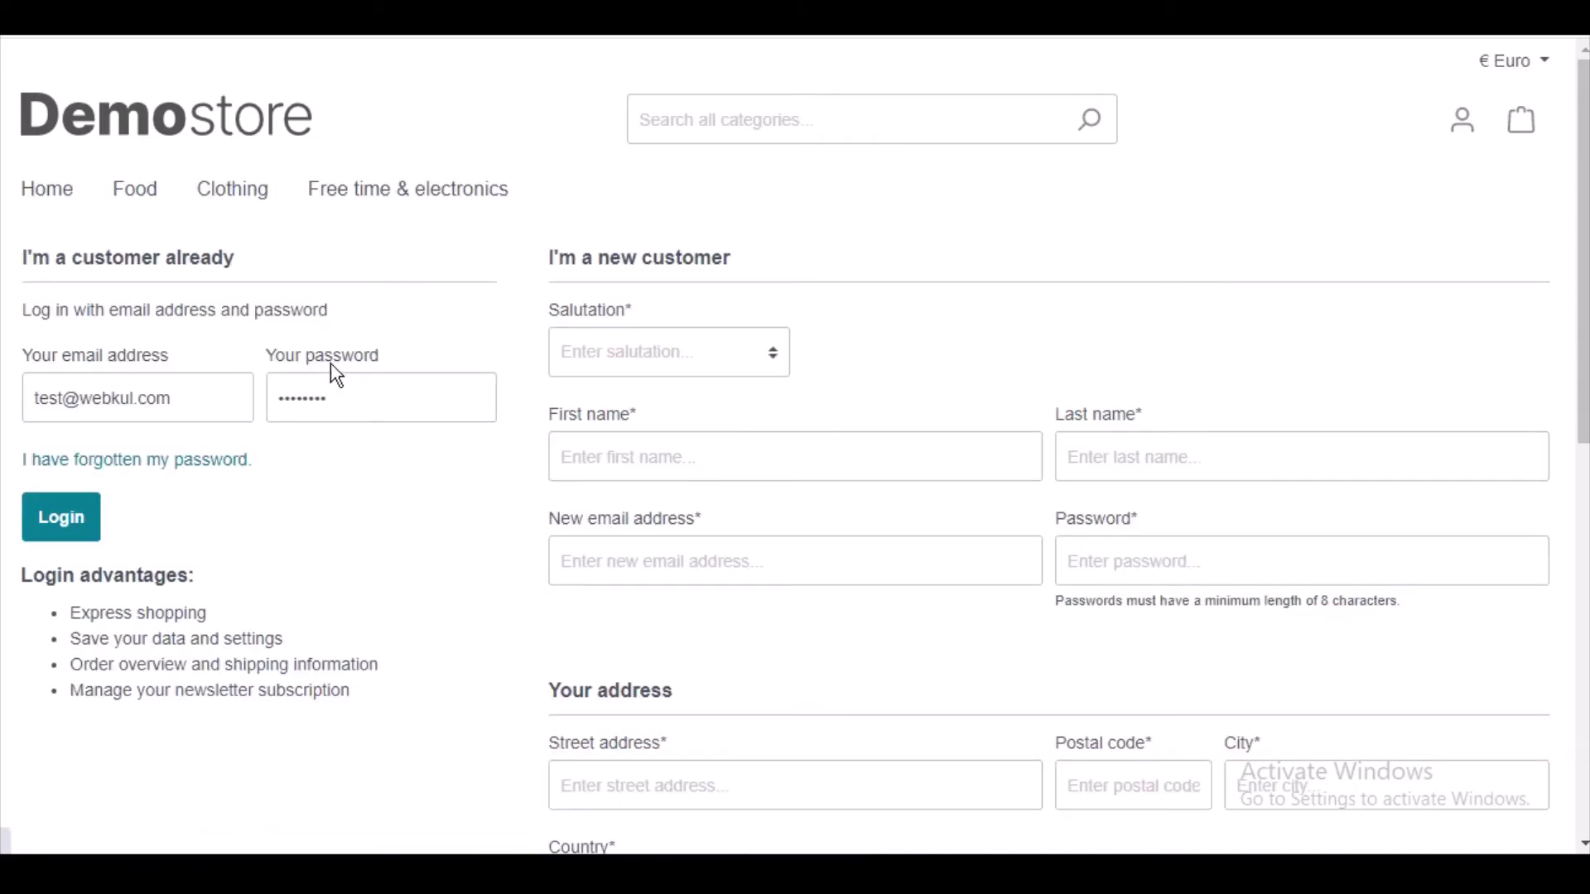
{"action": "left_click", "coordinate": [51, 526]}
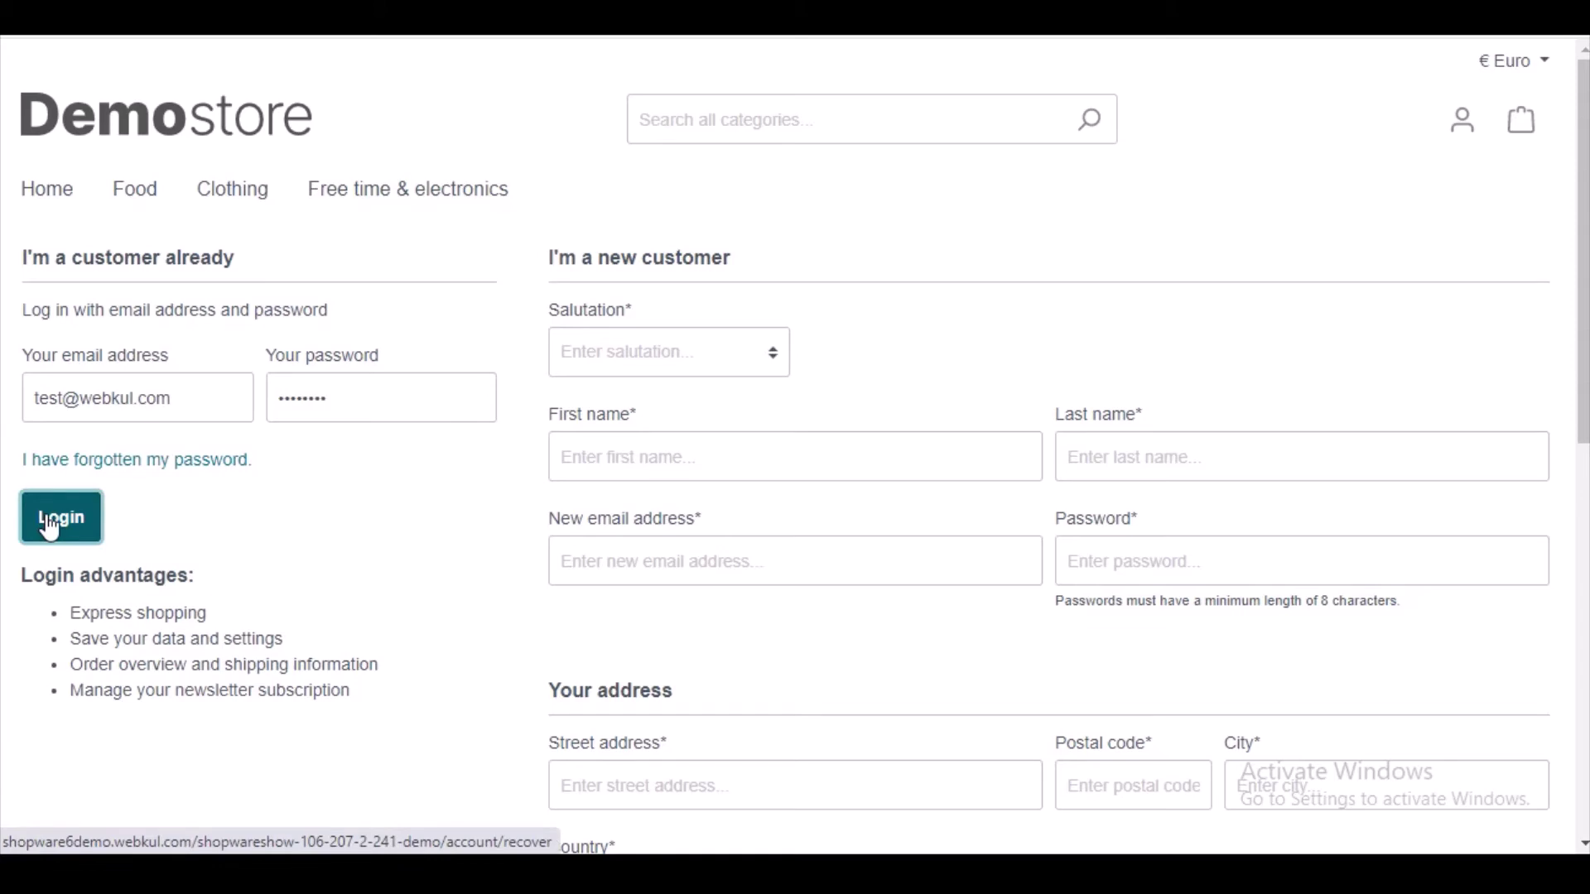
{"action": "scroll", "coordinate": [795, 447], "scroll_direction": "down", "scroll_amount": 5}
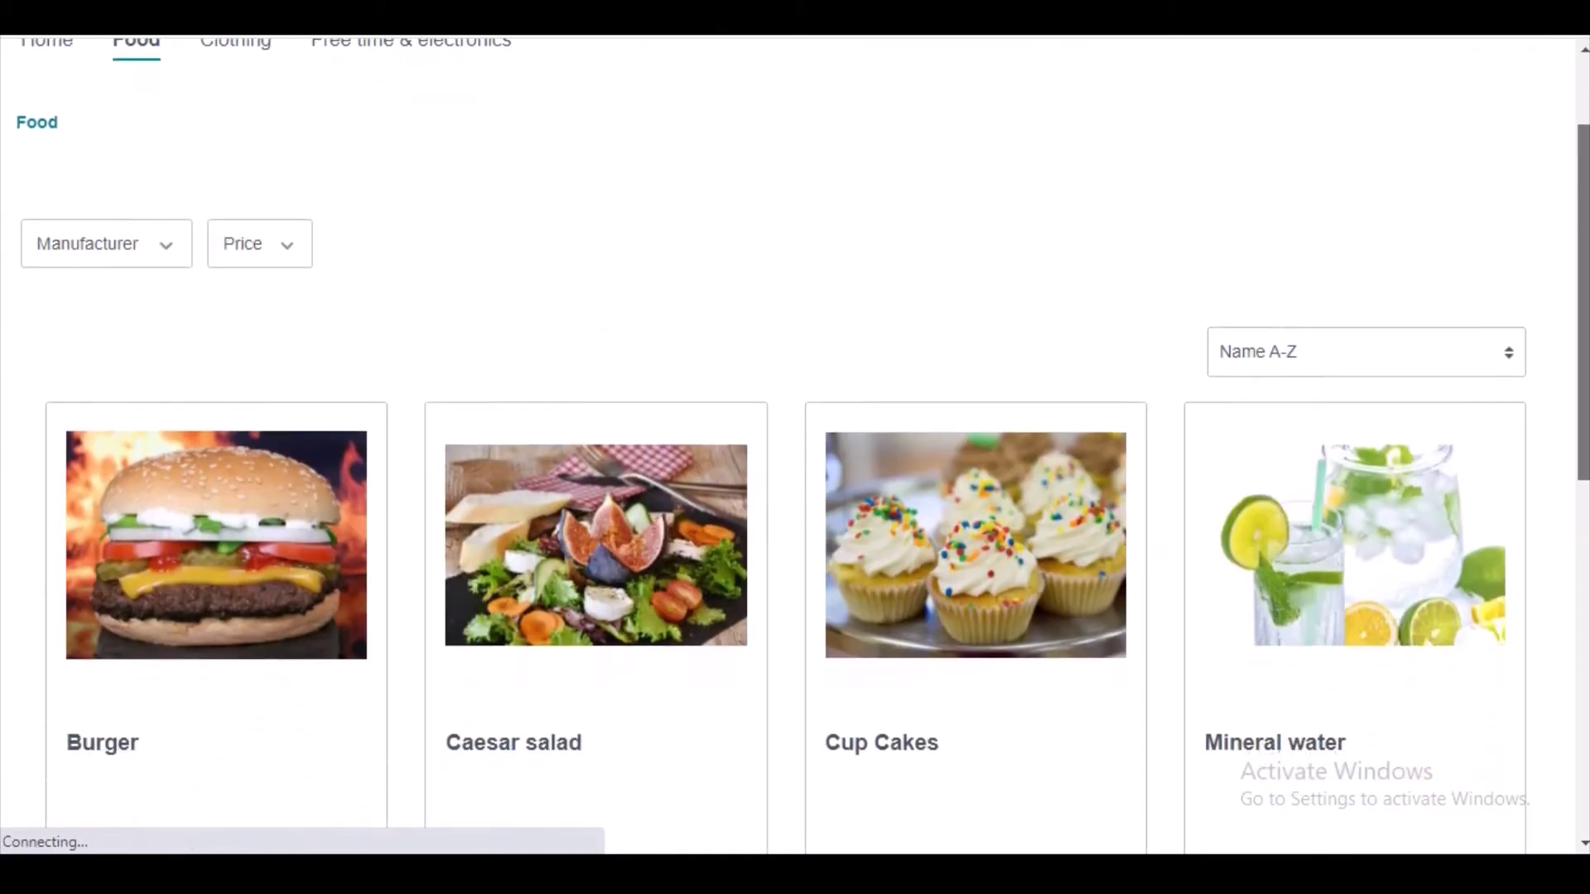
{"action": "scroll", "coordinate": [795, 447], "scroll_direction": "up", "scroll_amount": 5}
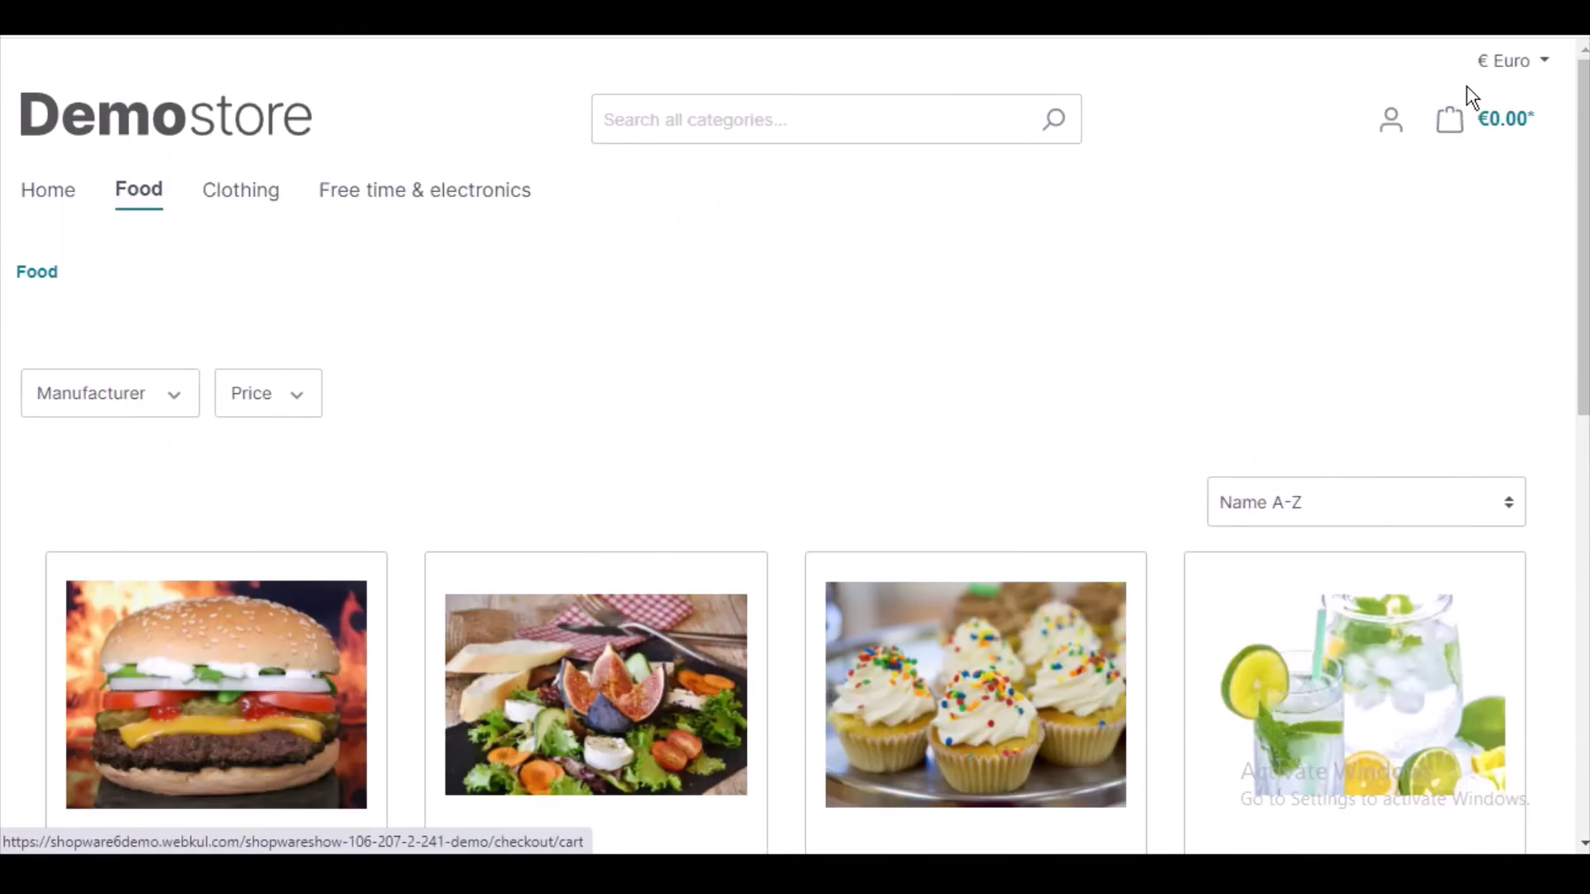
{"action": "left_click", "coordinate": [1380, 120]}
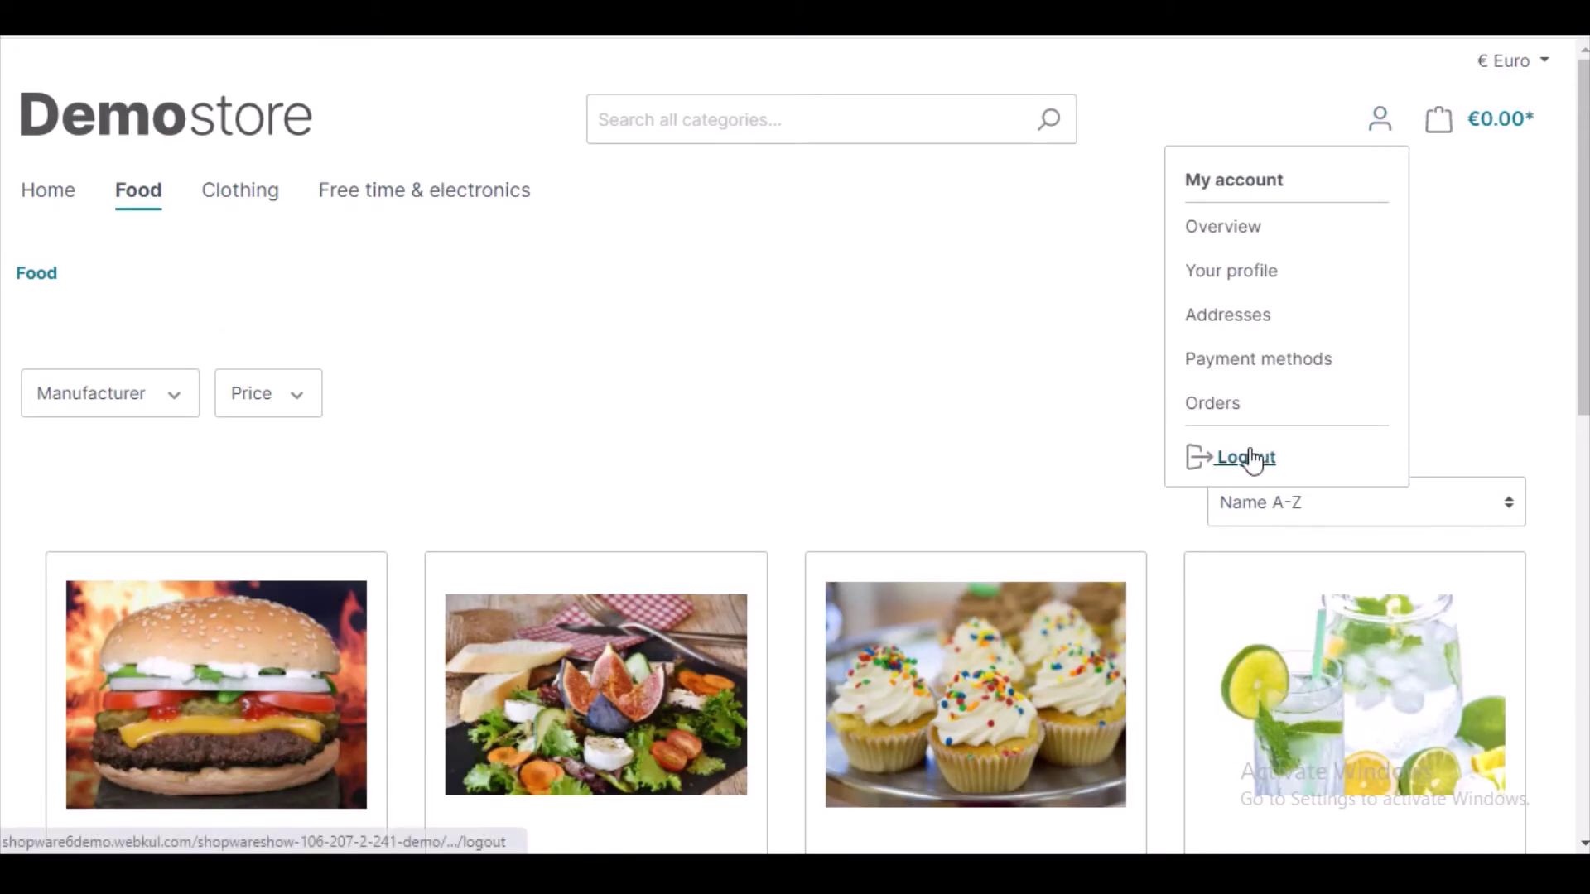
{"action": "left_click_drag", "start_coordinate": [1581, 266], "coordinate": [1580, 459]}
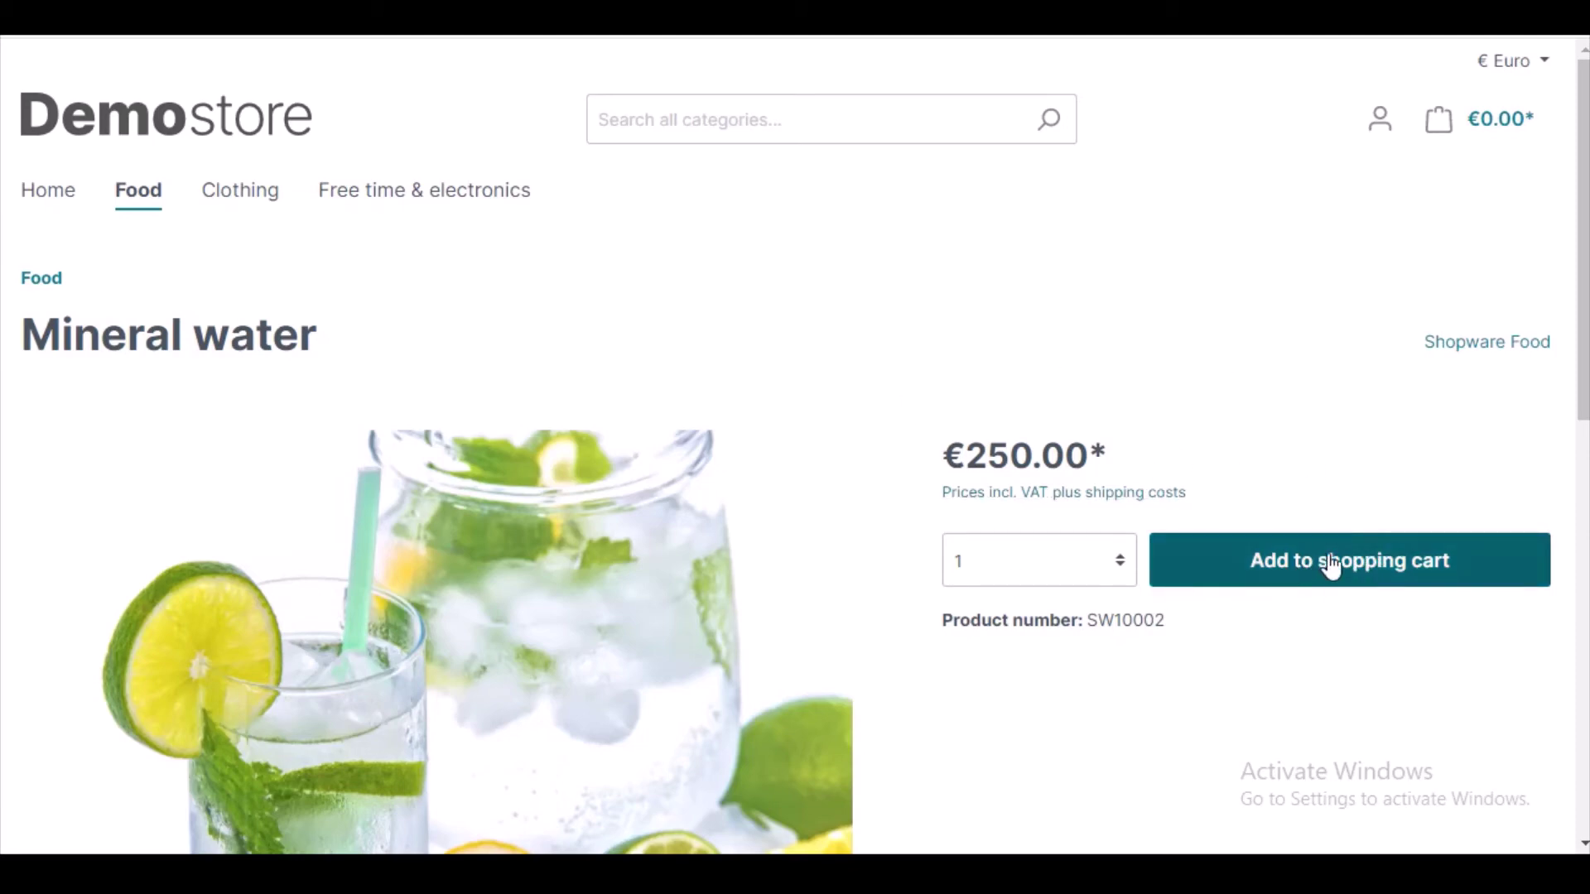
{"action": "scroll", "coordinate": [795, 447], "scroll_direction": "down", "scroll_amount": 4}
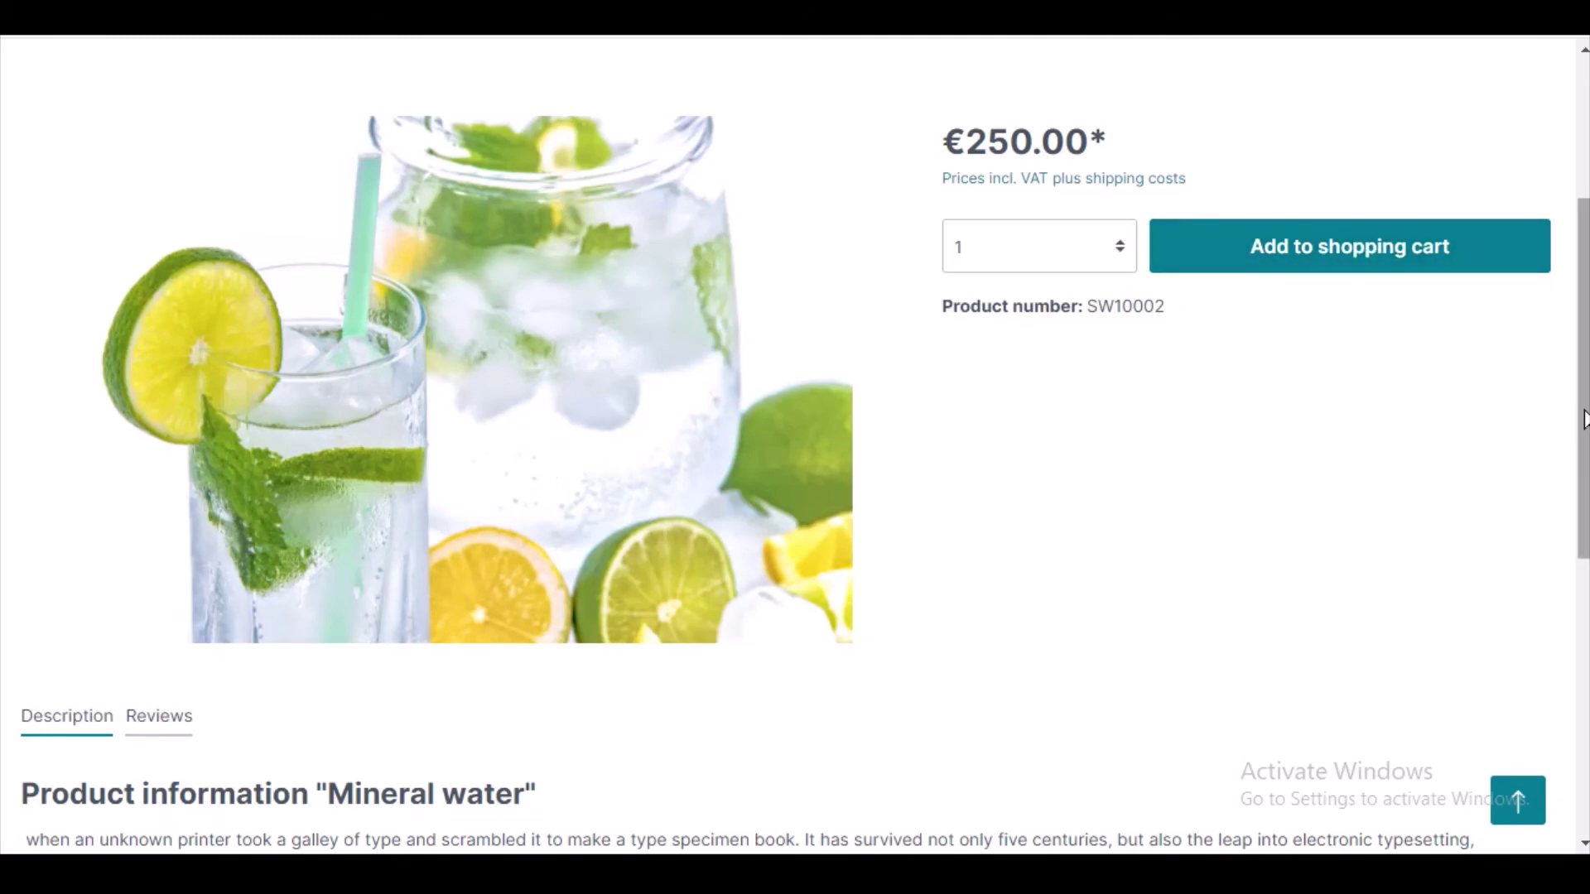
{"action": "left_click_drag", "start_coordinate": [1584, 418], "coordinate": [1578, 236]}
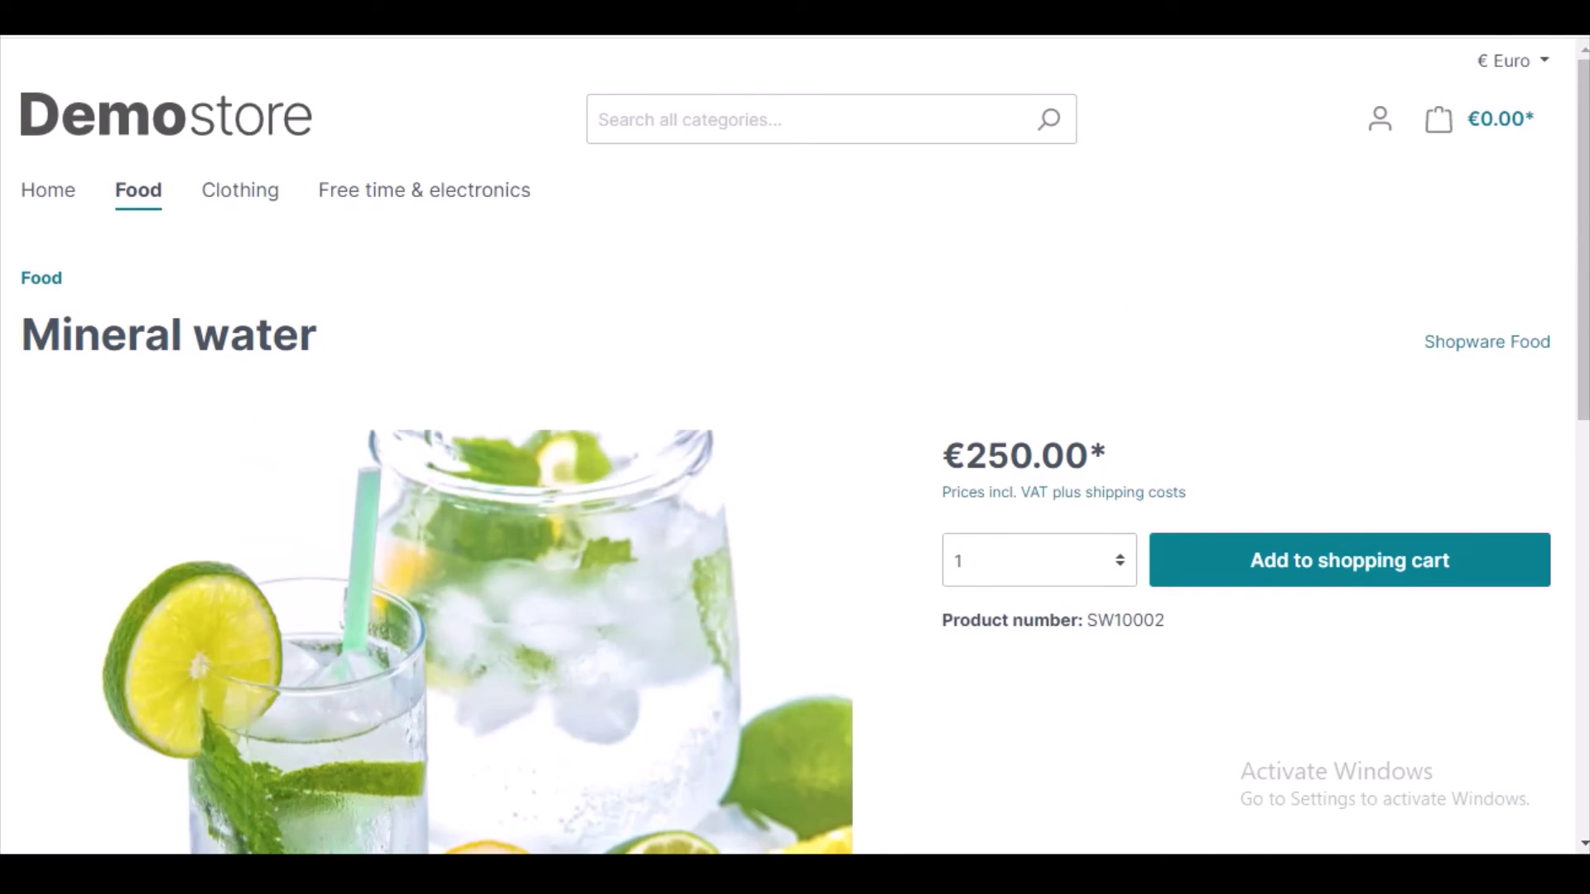
{"action": "key", "text": "alt+Left"}
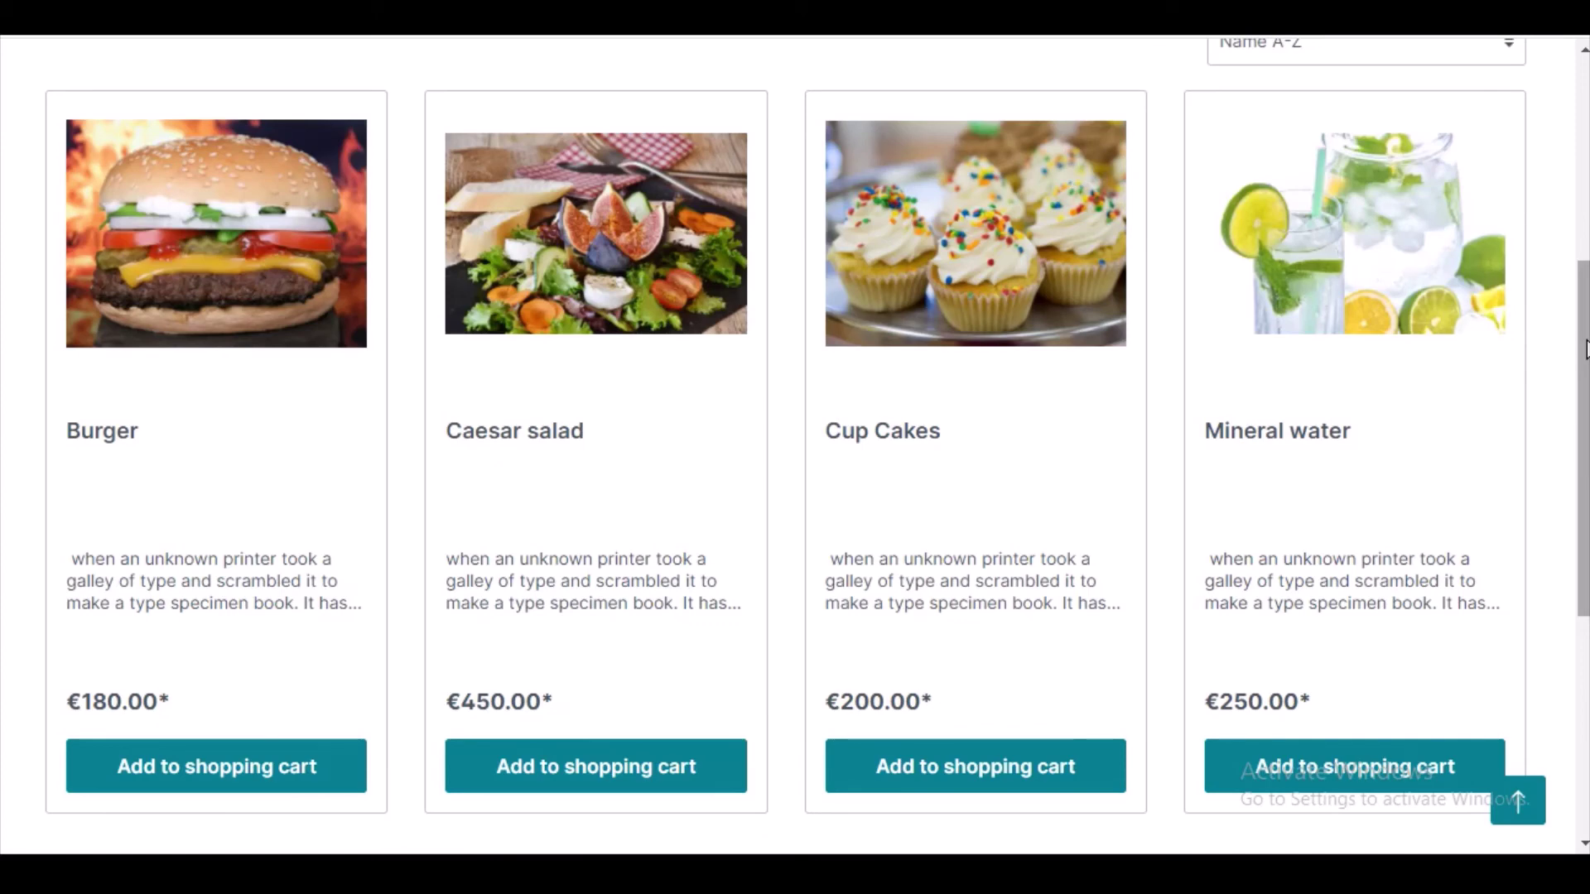
{"action": "left_click_drag", "start_coordinate": [1585, 277], "coordinate": [1578, 66]}
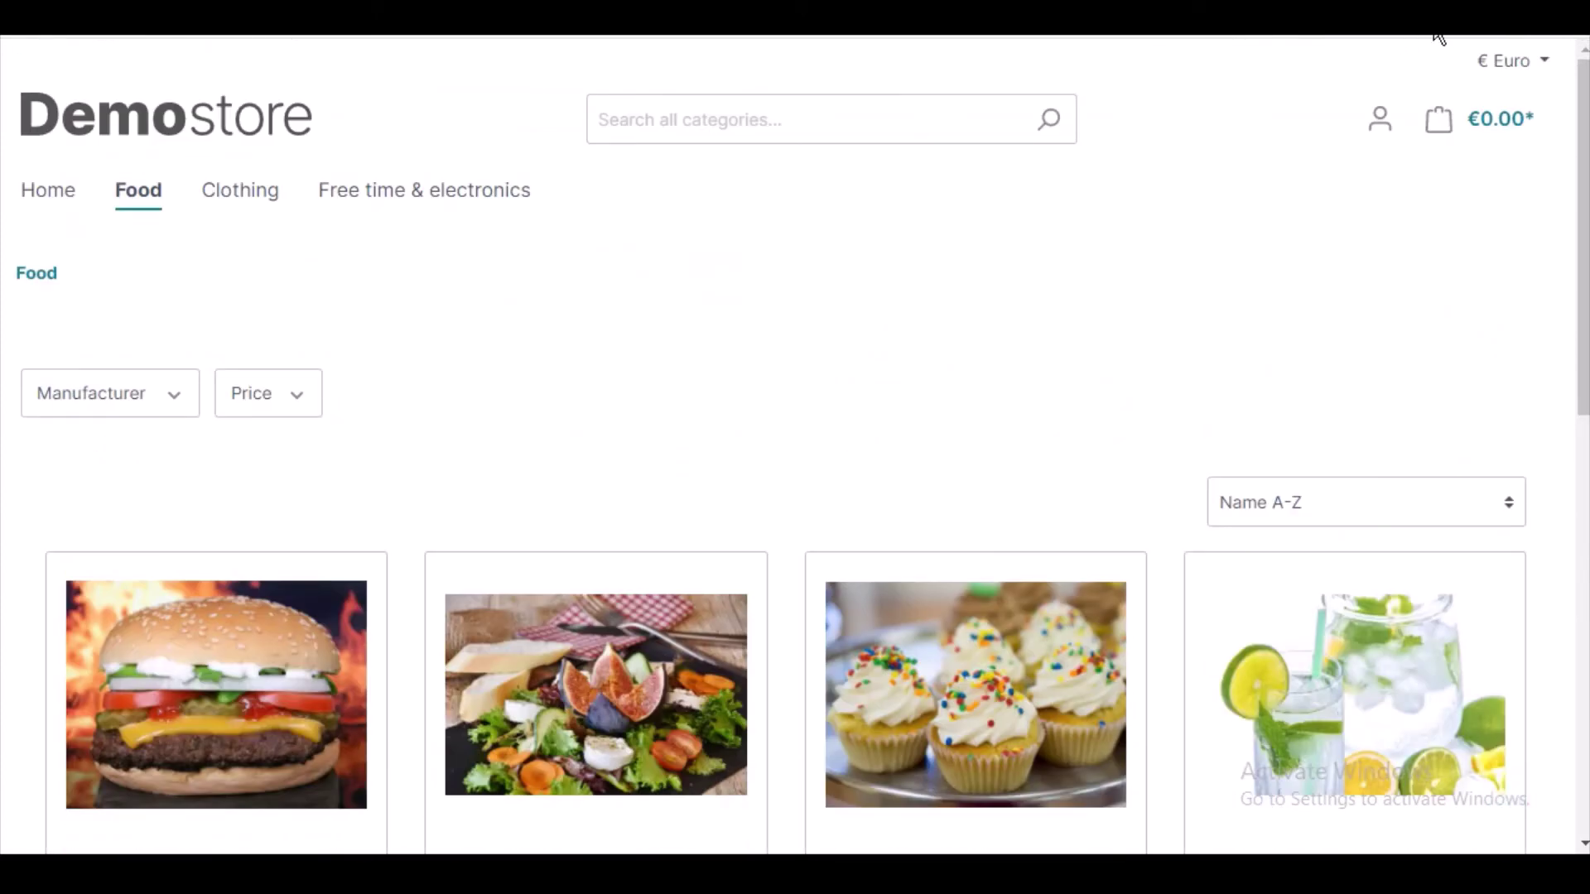
{"action": "left_click", "coordinate": [856, 123]}
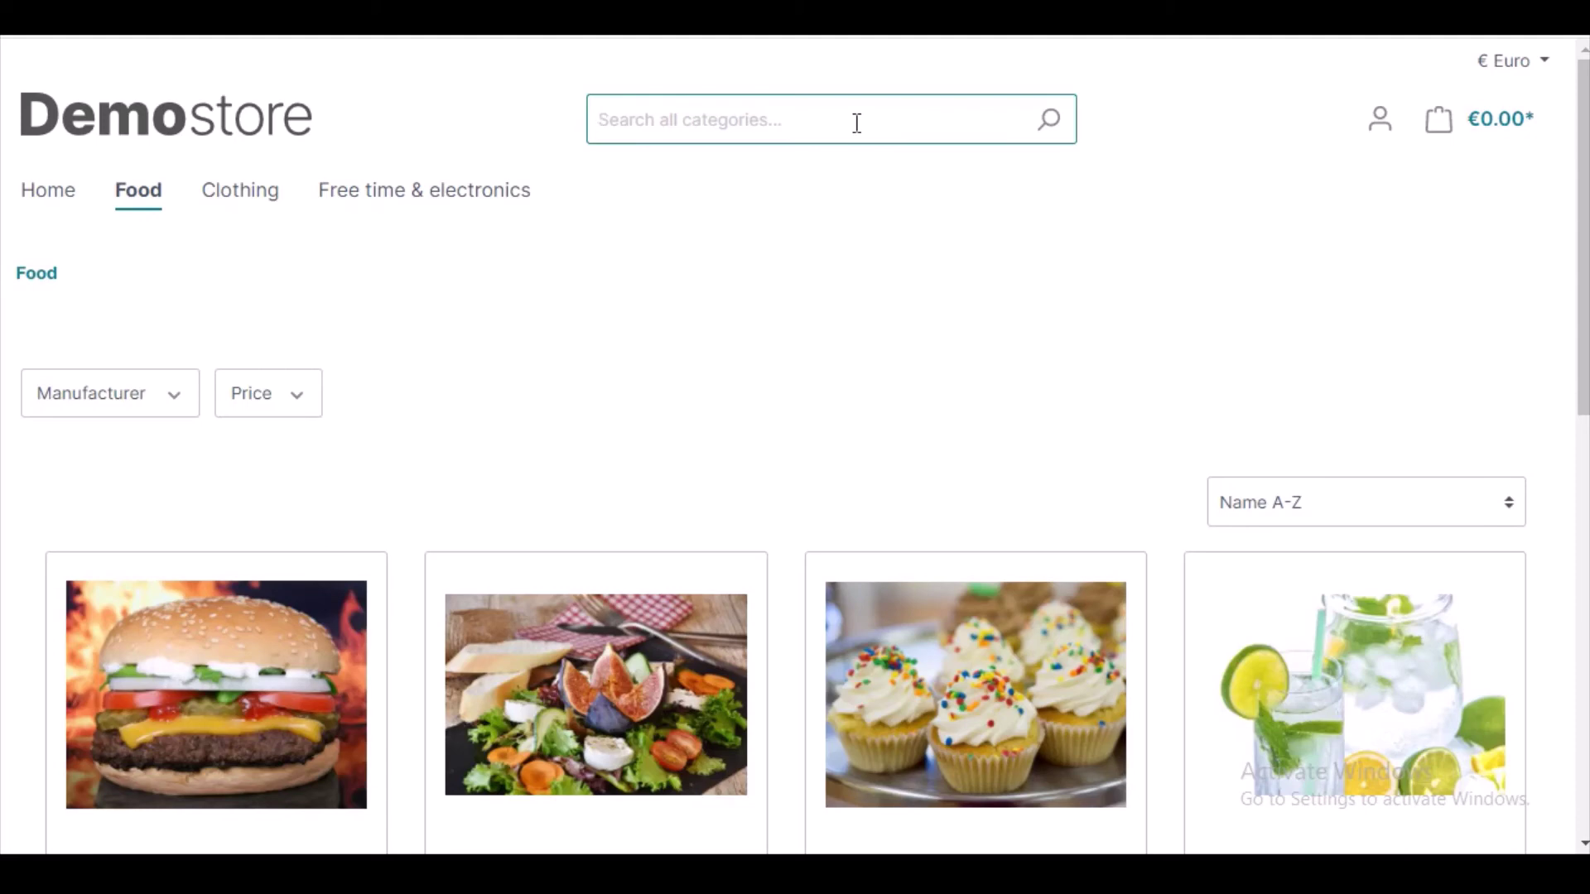
{"action": "left_click", "coordinate": [1432, 46]}
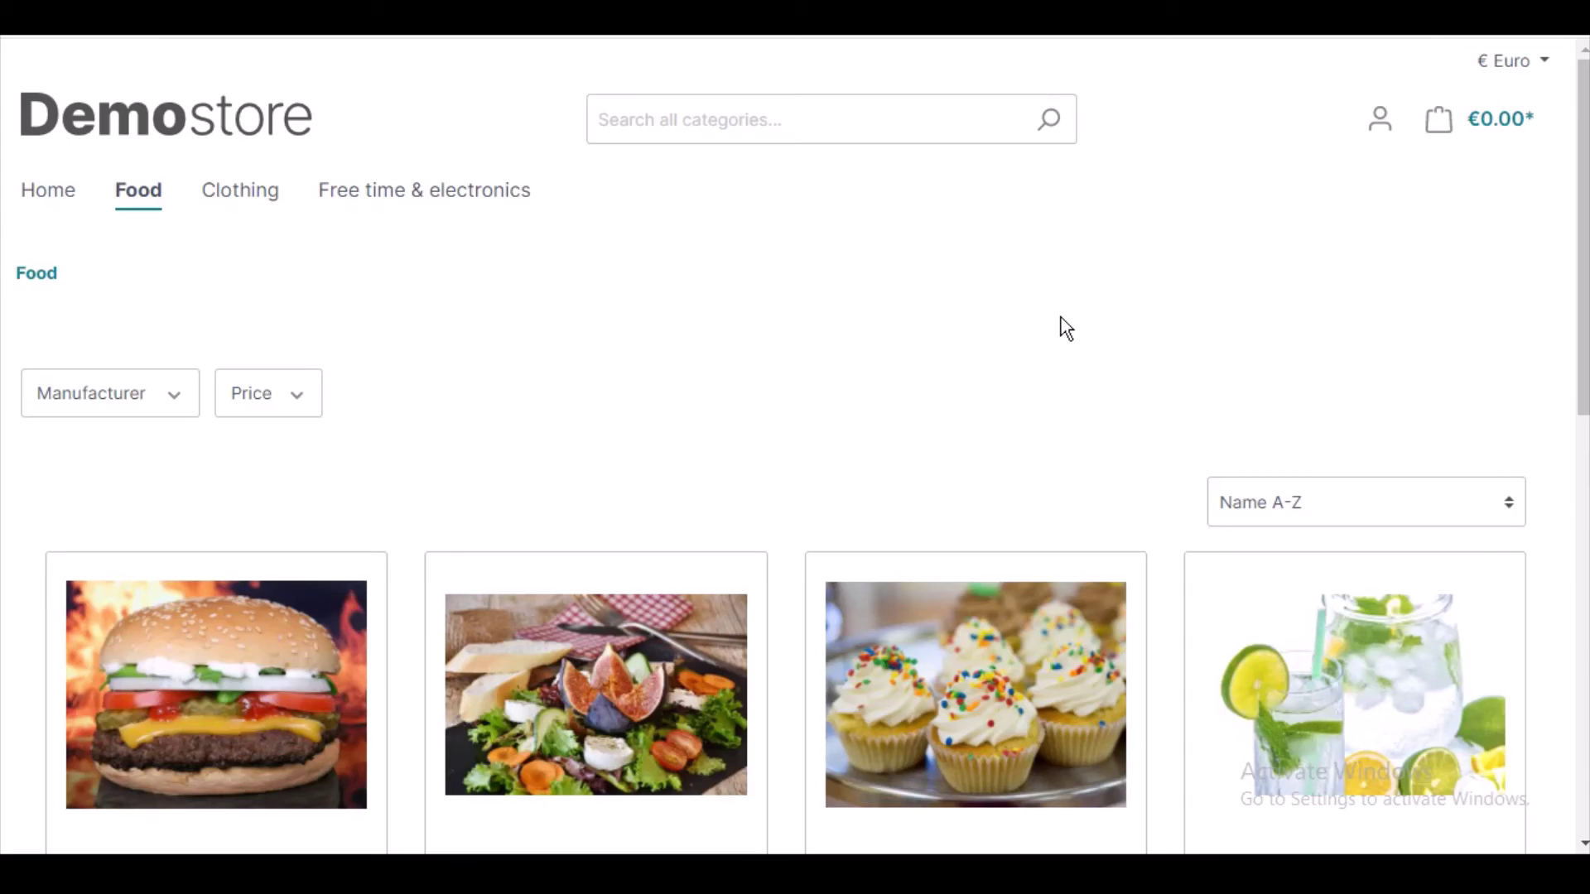
Search 'mineral', open the Mineral water product page, then log out of the customer account
{"action": "left_click", "coordinate": [815, 130]}
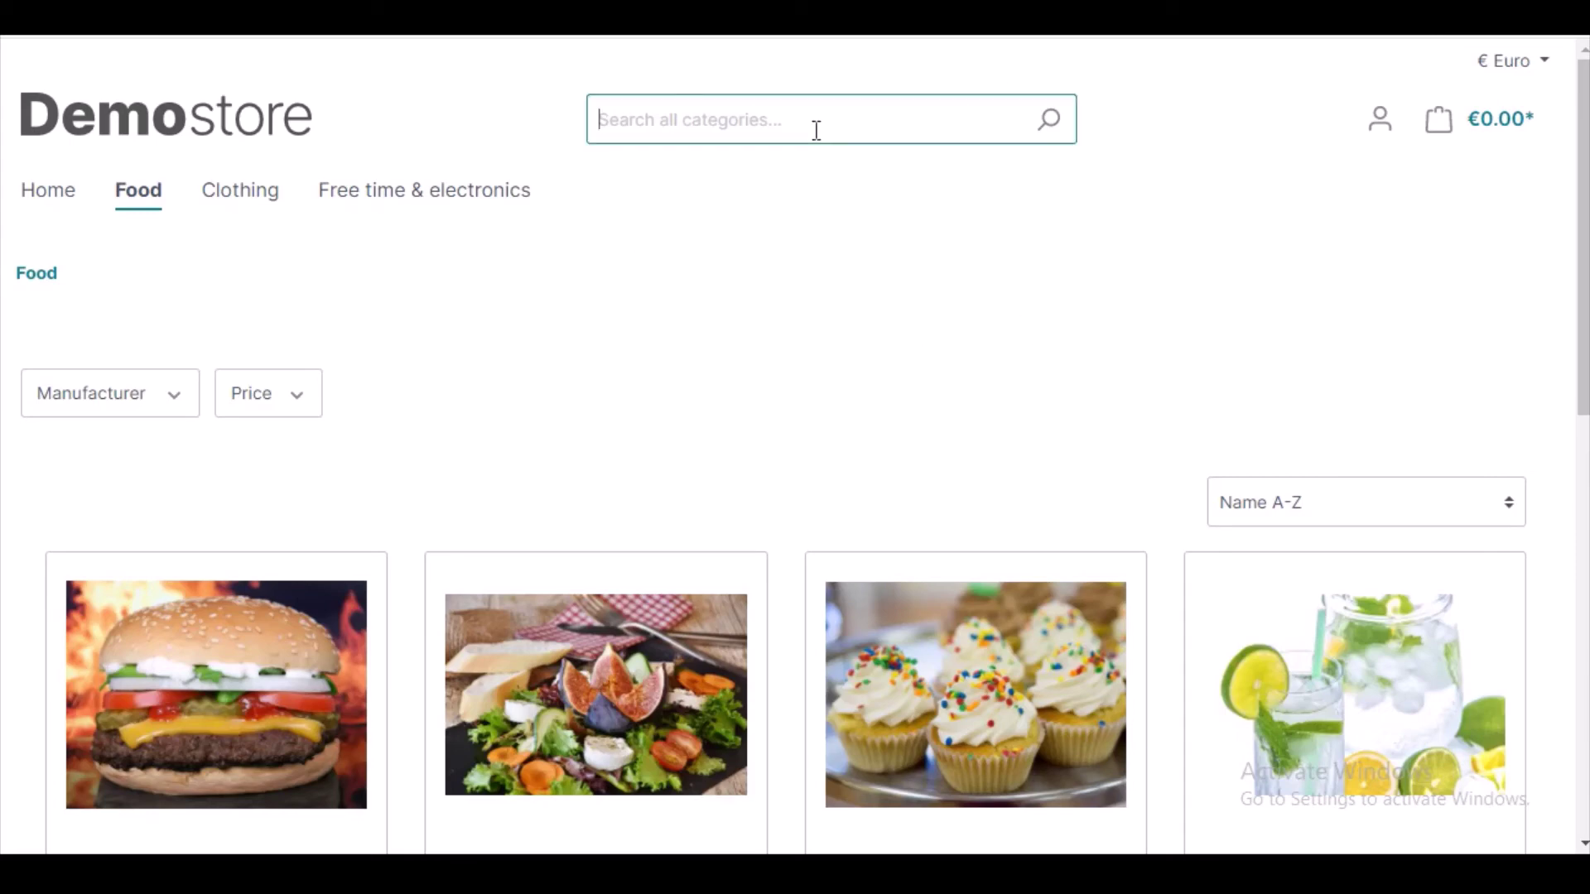
{"action": "type", "text": "min"}
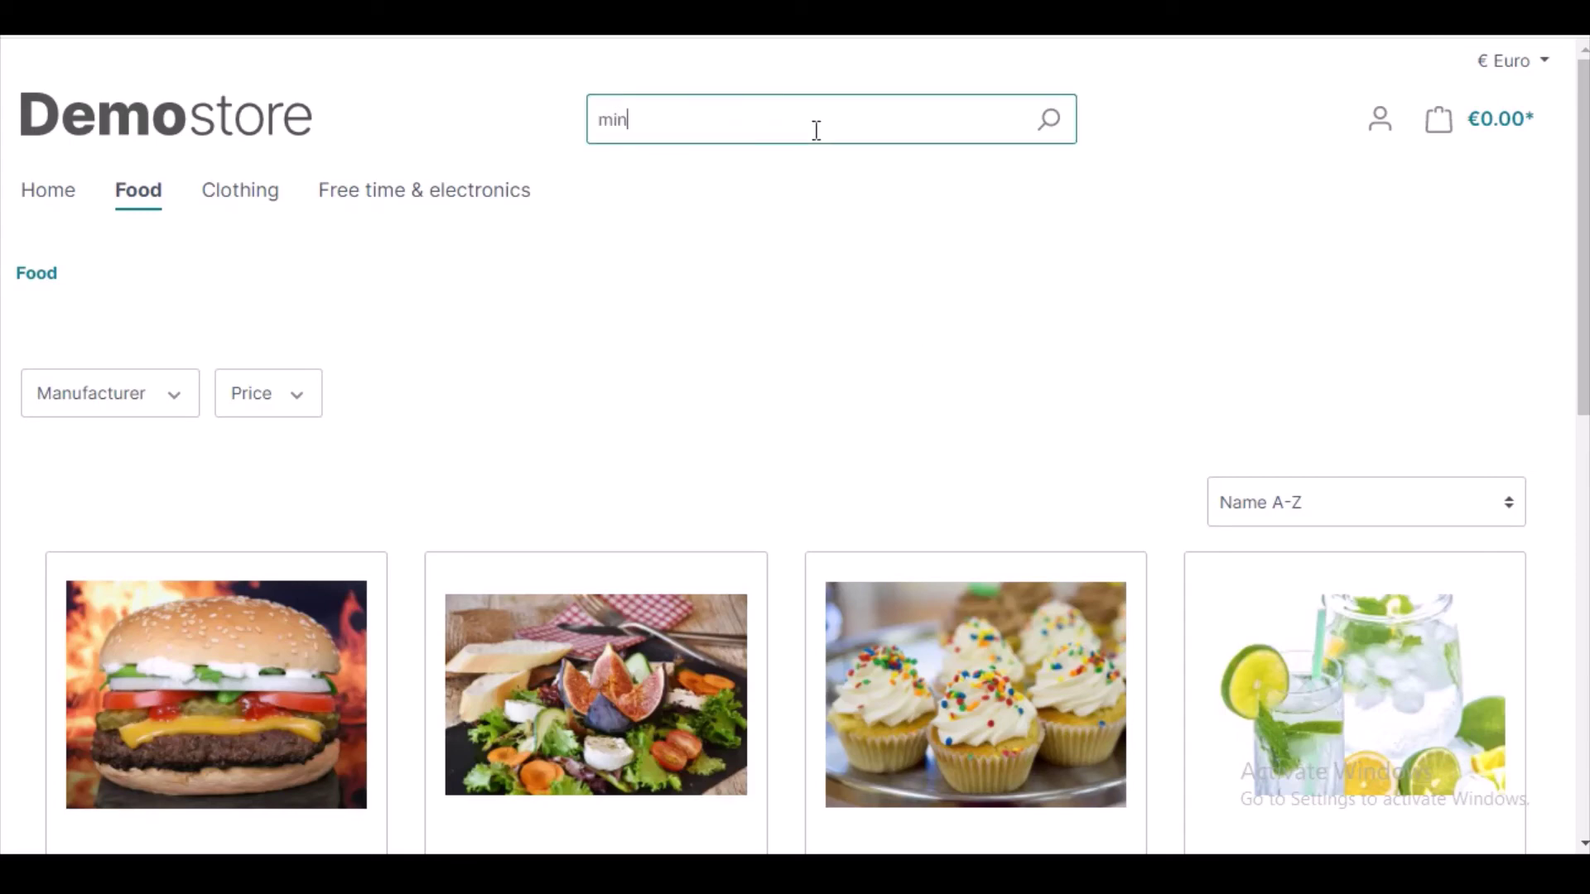
{"action": "type", "text": "eral"}
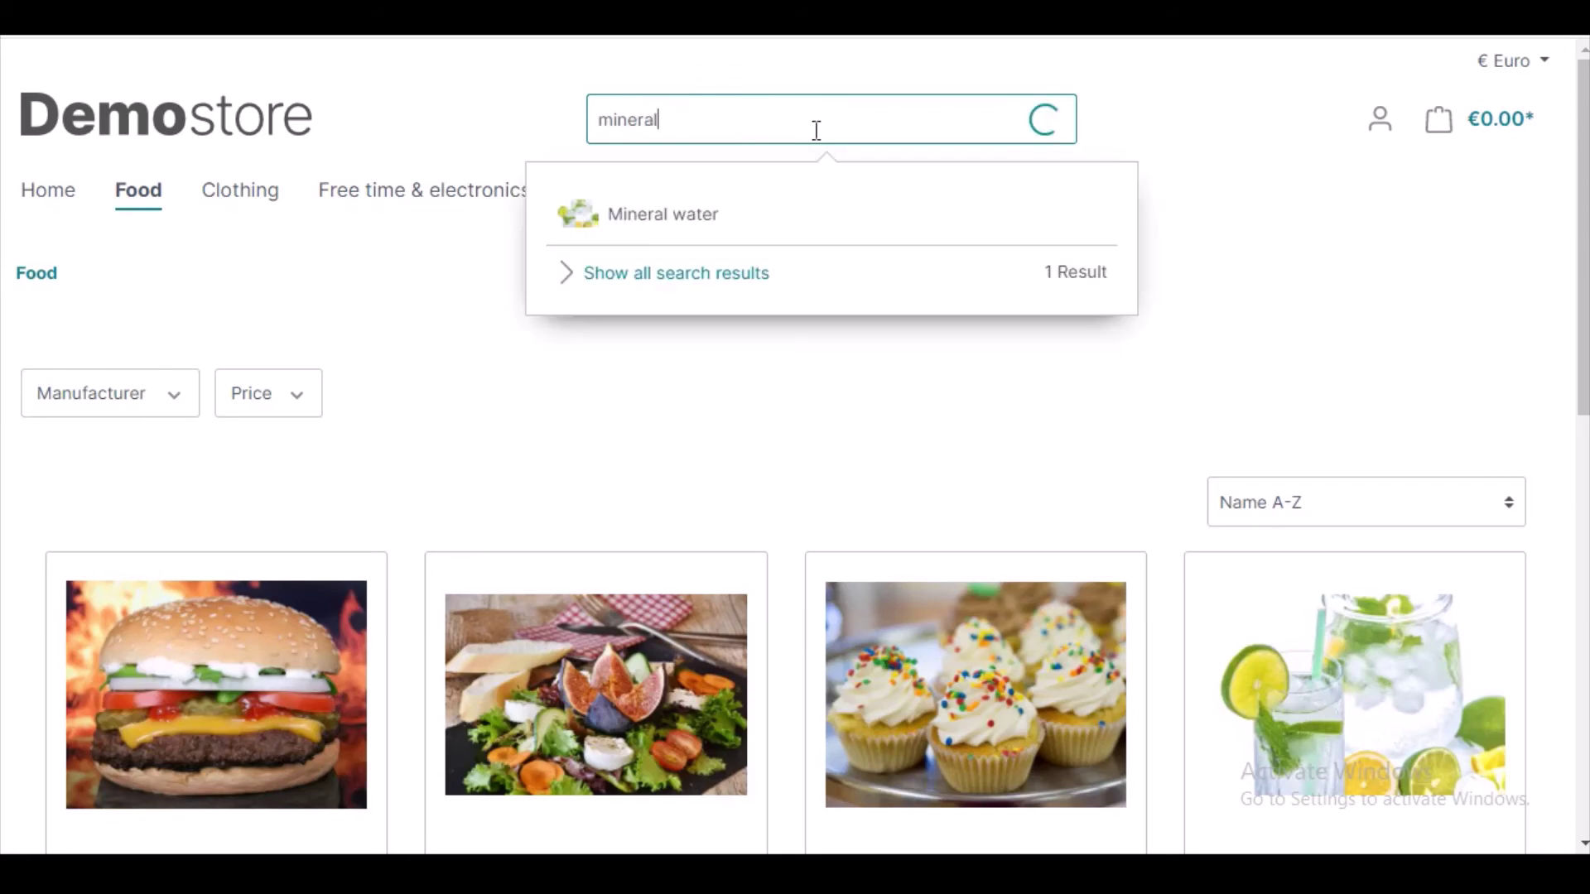
{"action": "left_click", "coordinate": [661, 222]}
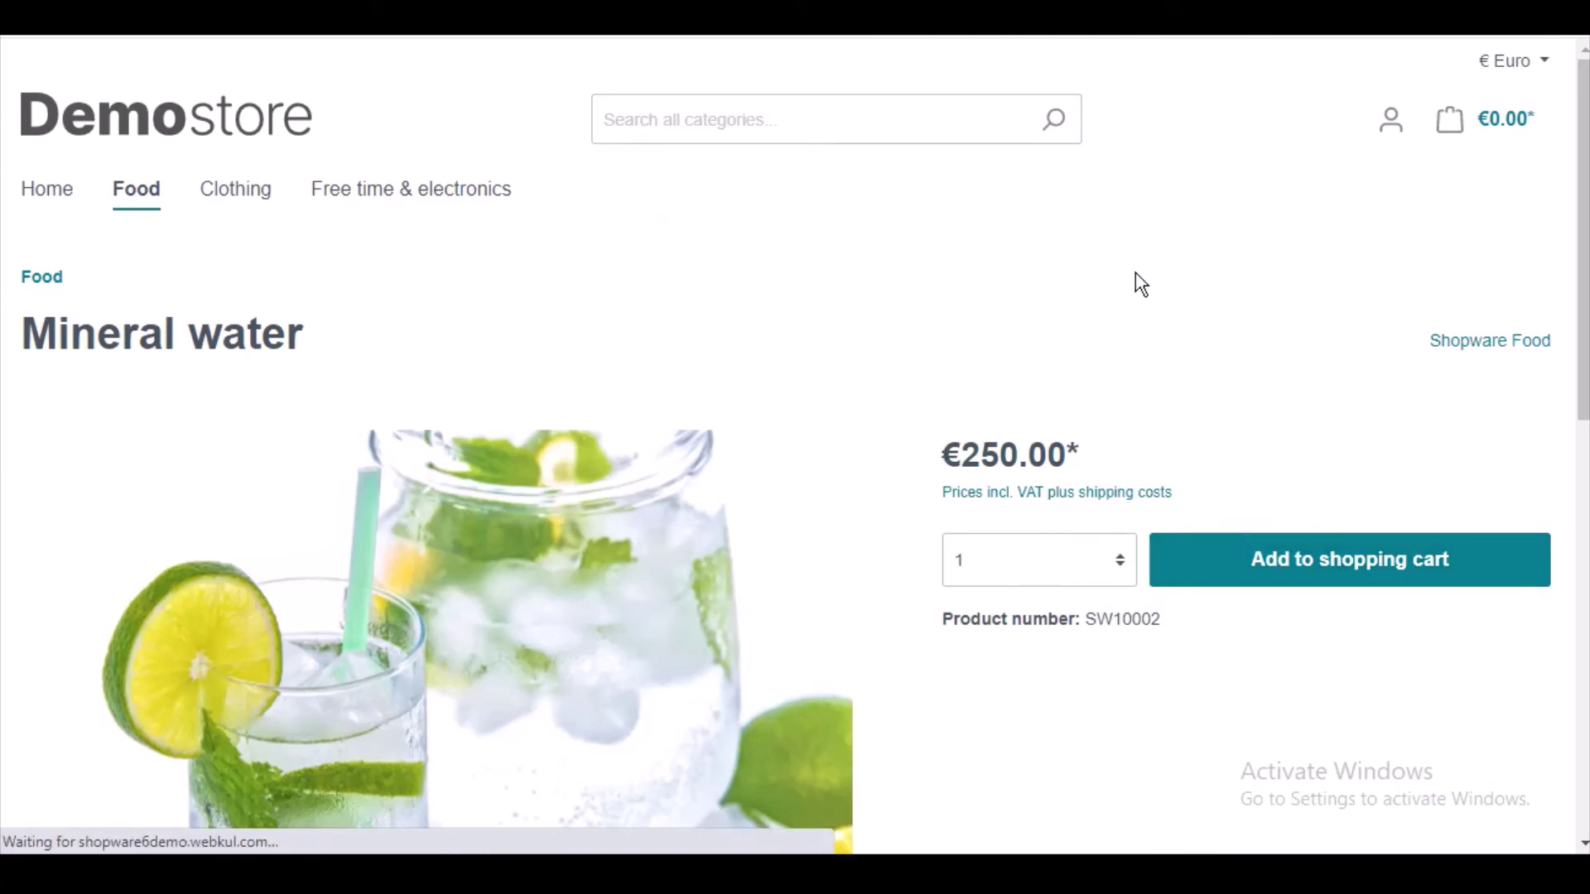
{"action": "left_click", "coordinate": [1385, 132]}
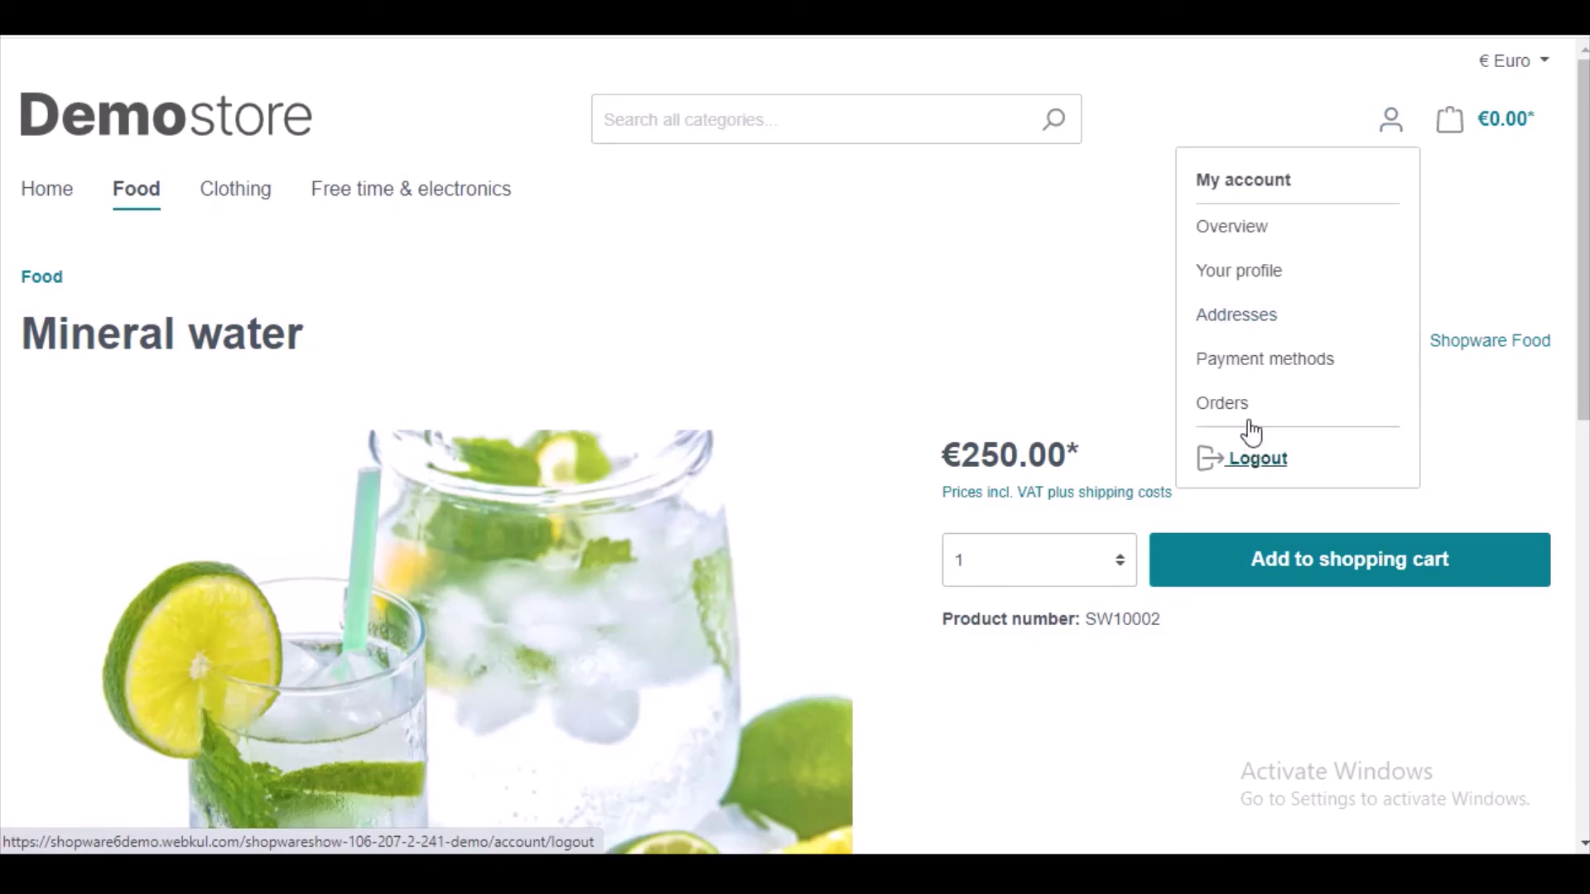
{"action": "left_click", "coordinate": [1256, 460]}
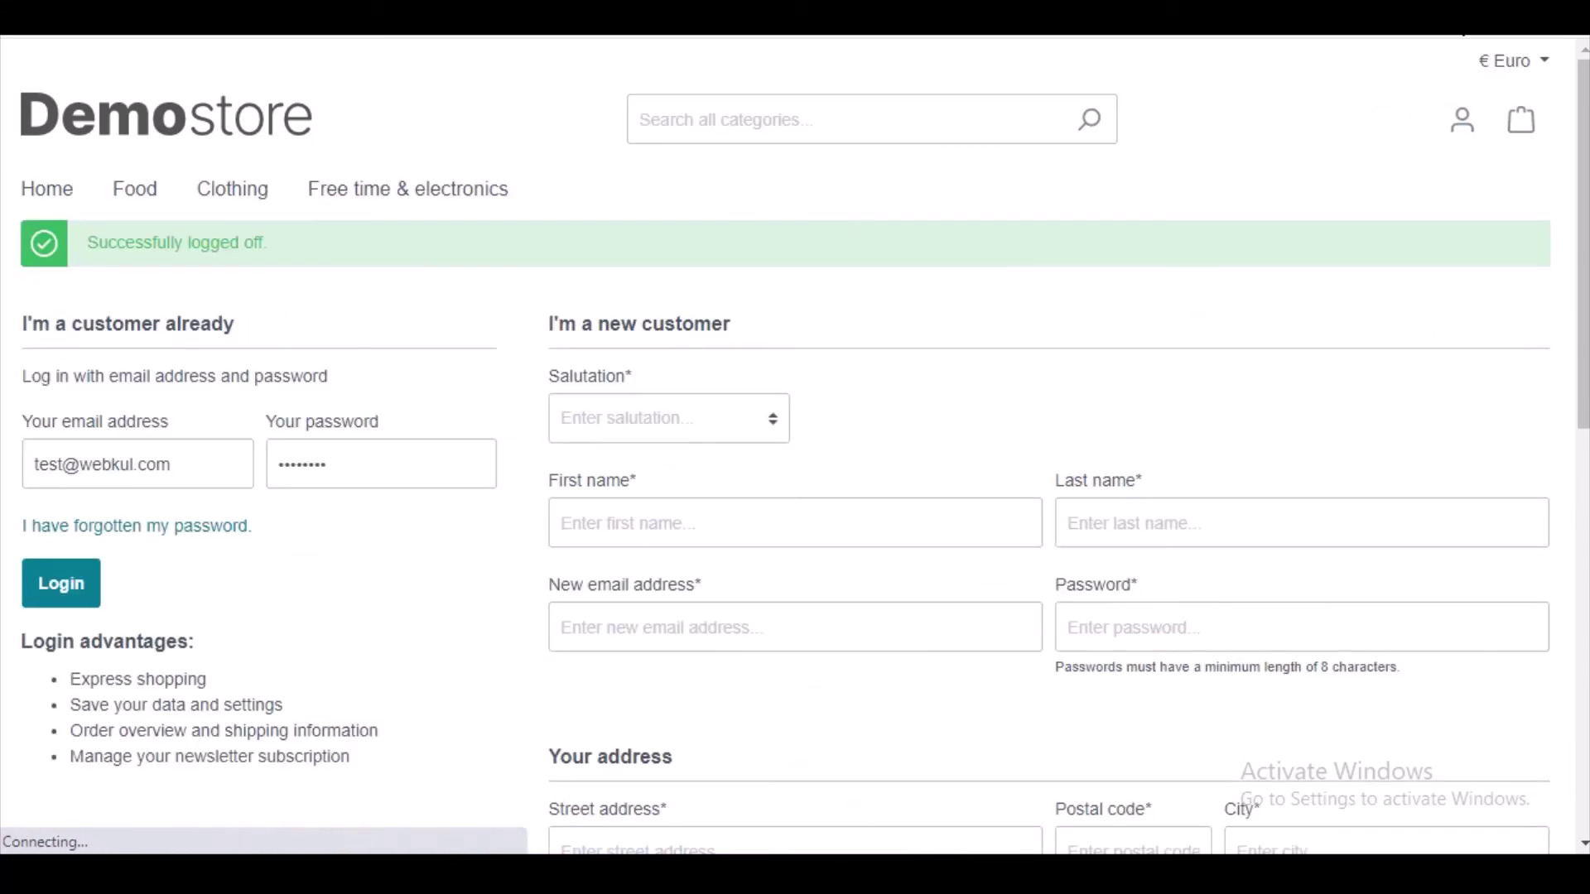
While logged out, confirm the 'min' search shows Mineral water with Login to view price
{"action": "key", "text": "alt+Left"}
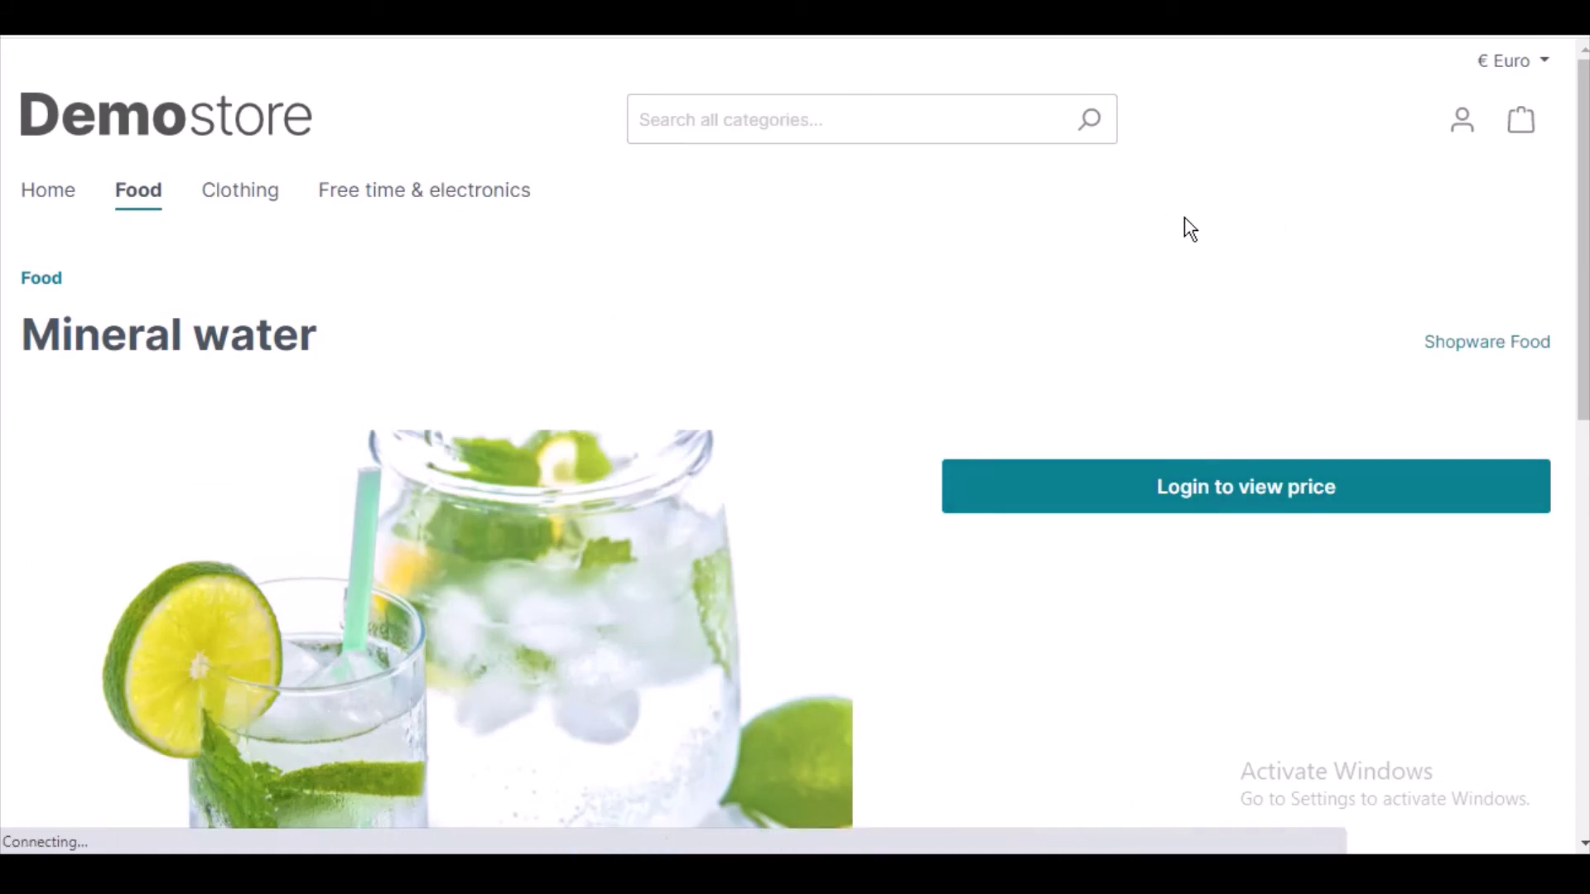
{"action": "left_click", "coordinate": [1477, 141]}
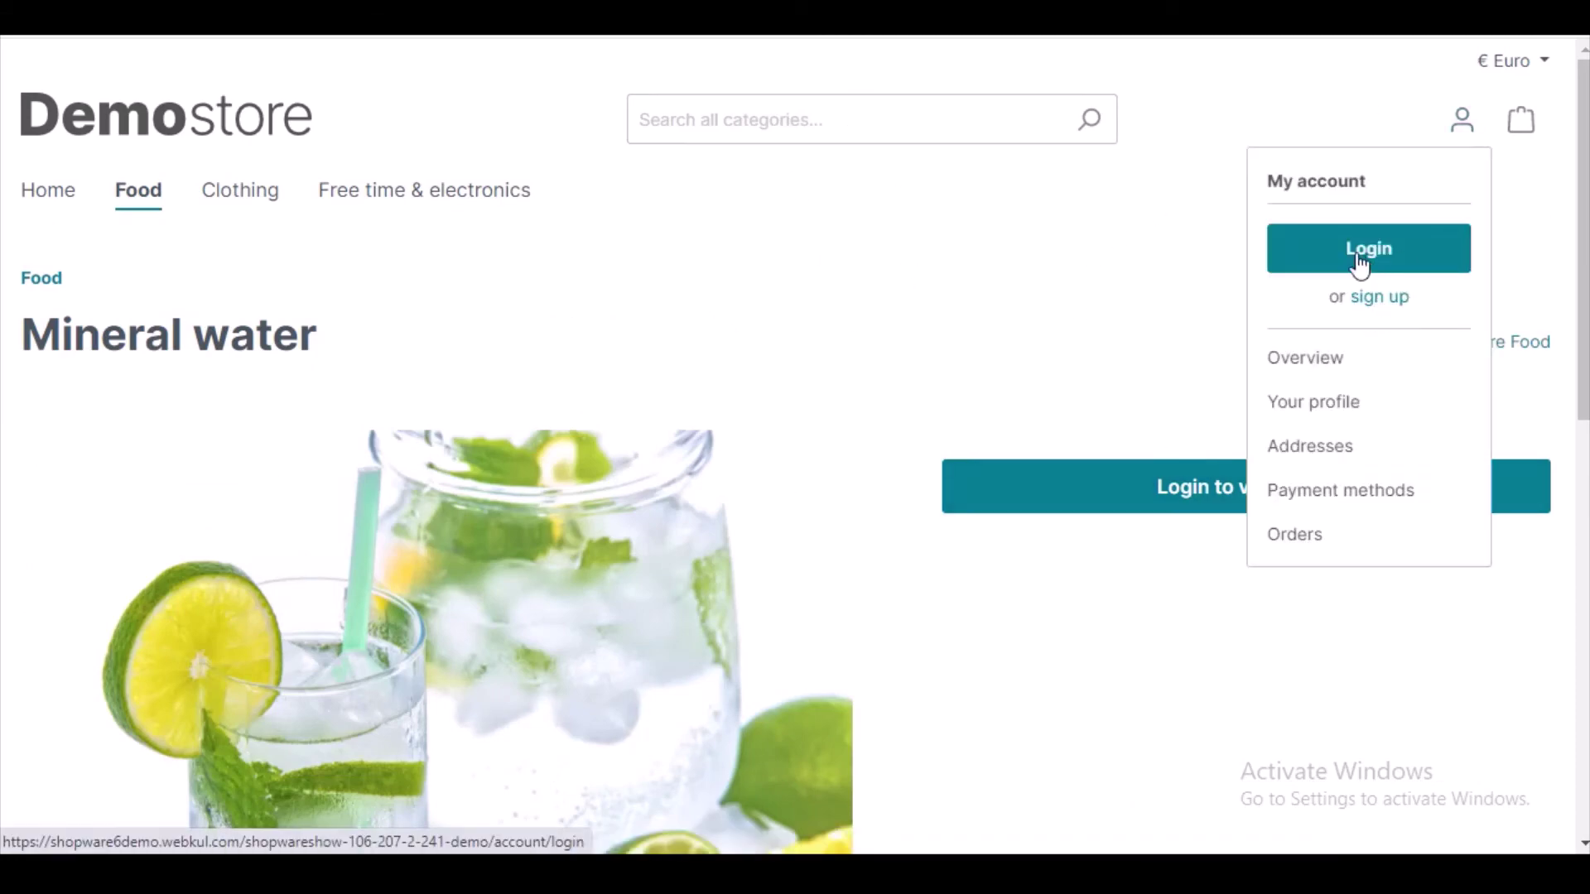
{"action": "left_click", "coordinate": [1019, 317]}
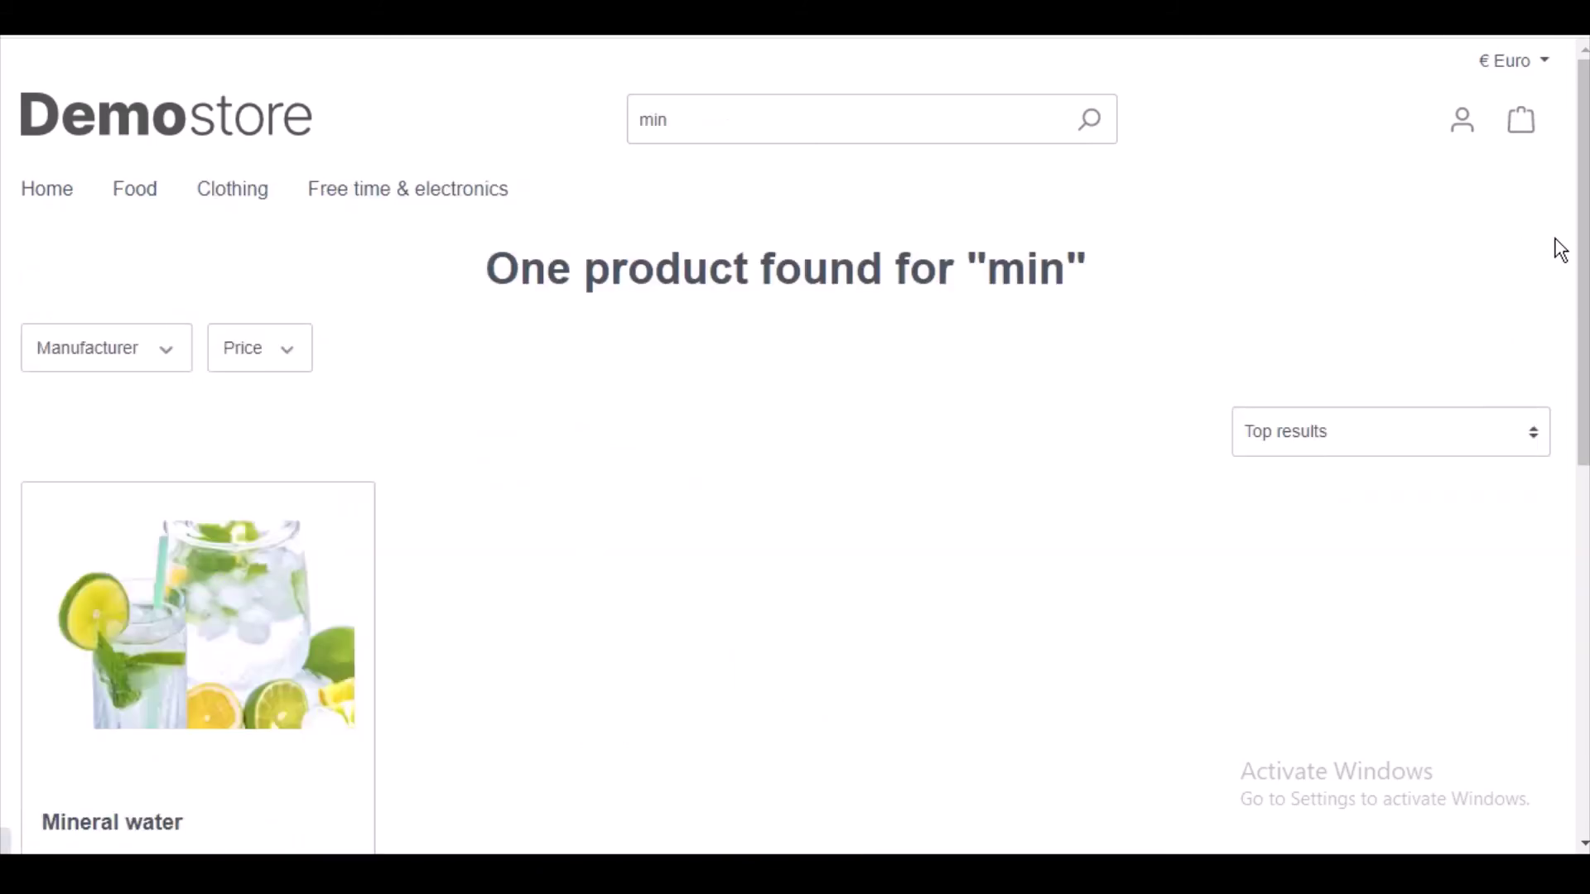
{"action": "left_click_drag", "start_coordinate": [1583, 241], "coordinate": [1583, 386]}
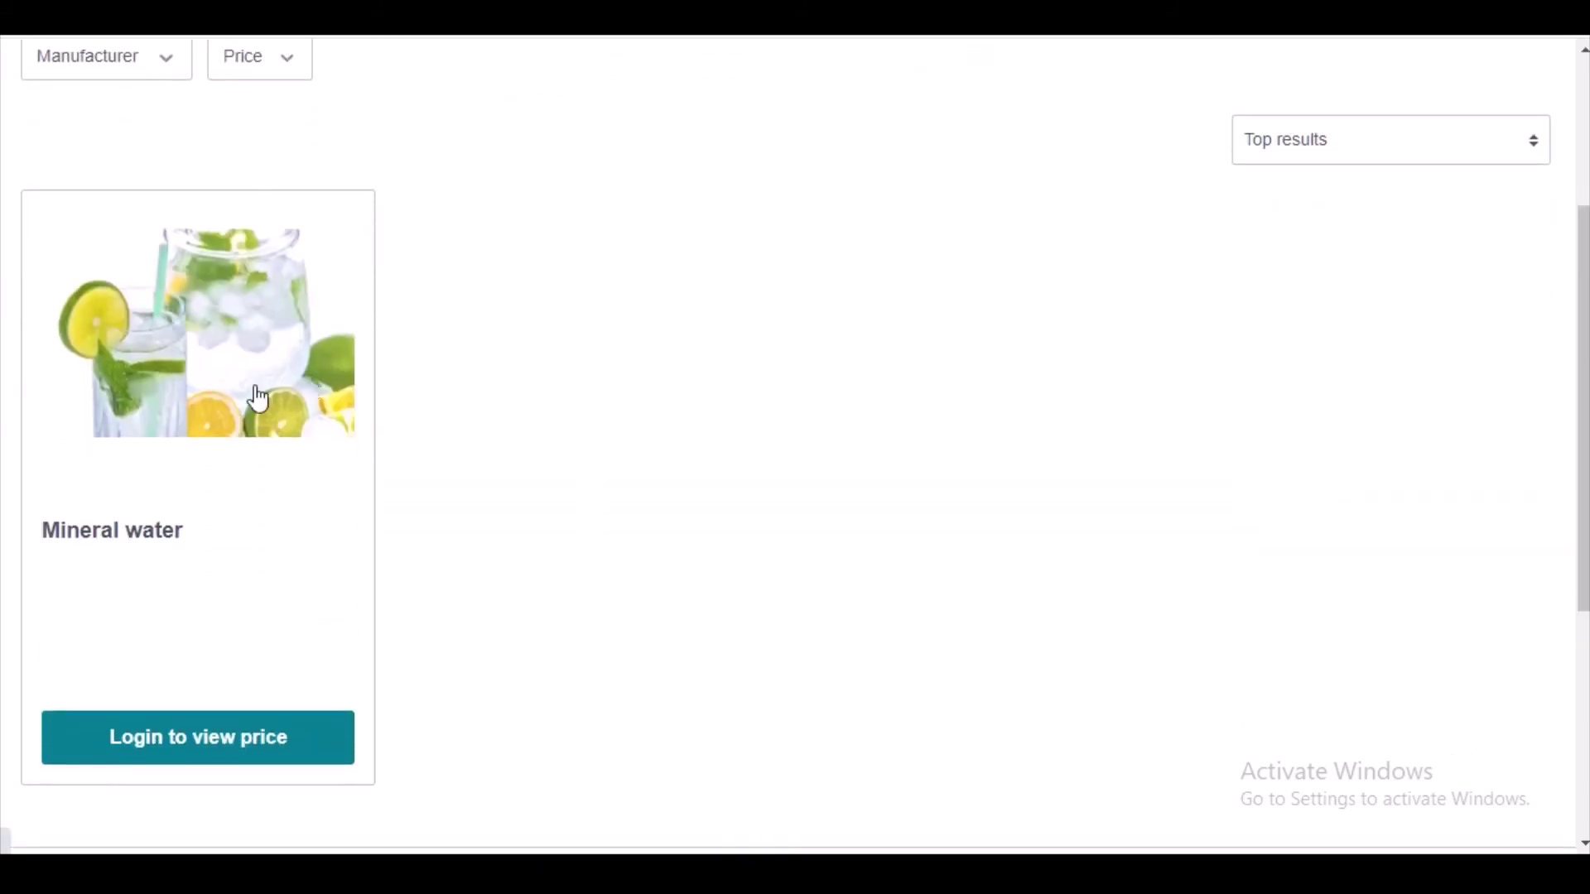
{"action": "left_click", "coordinate": [121, 753]}
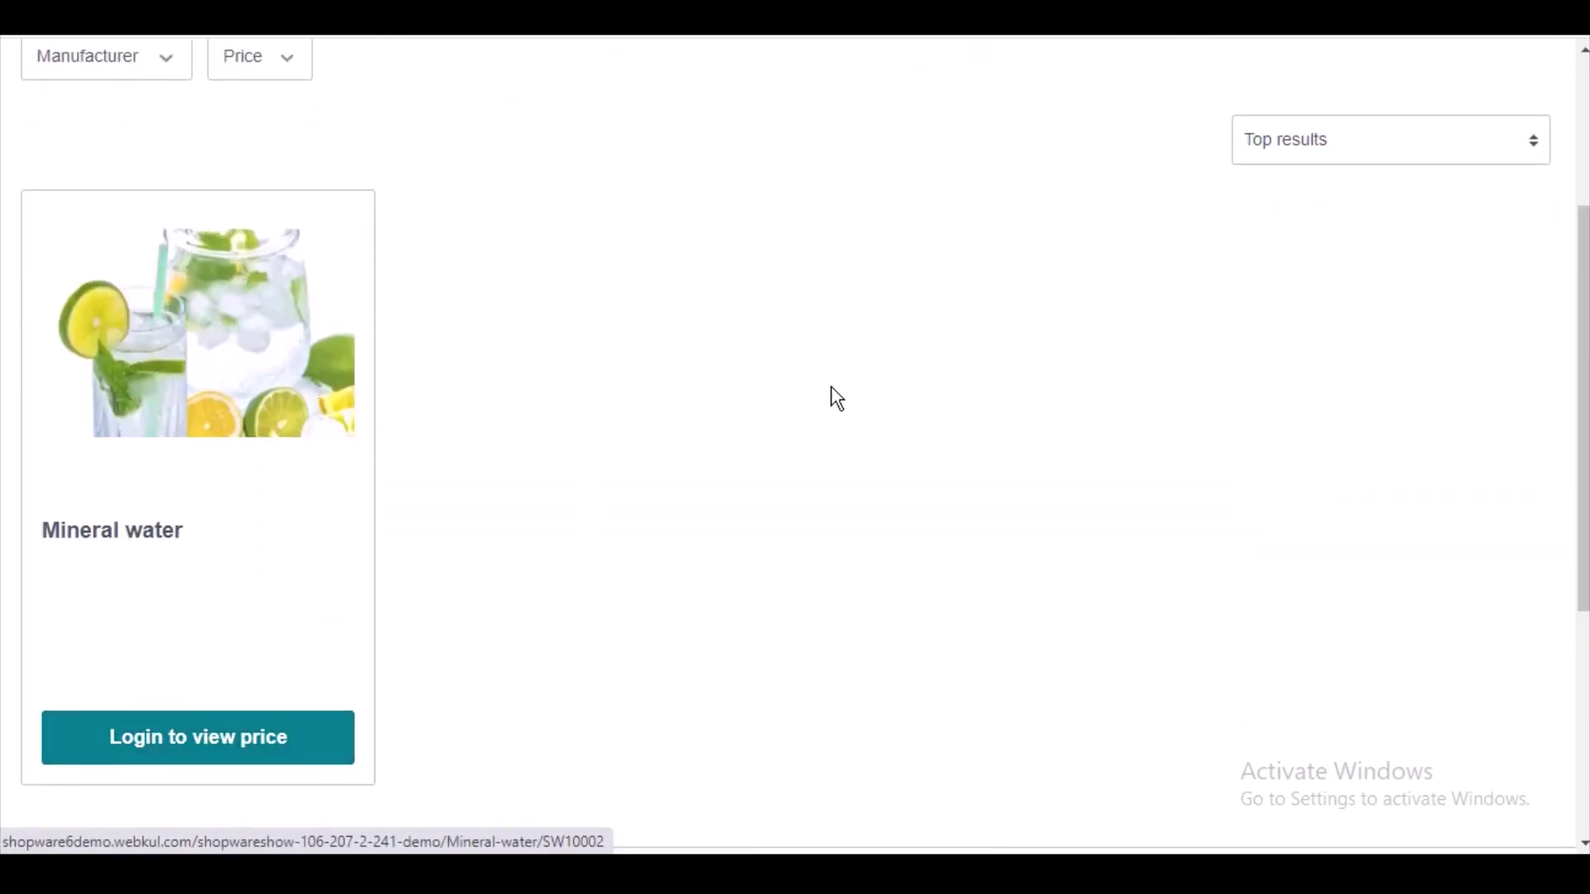
{"action": "left_click_drag", "start_coordinate": [1583, 300], "coordinate": [1583, 182]}
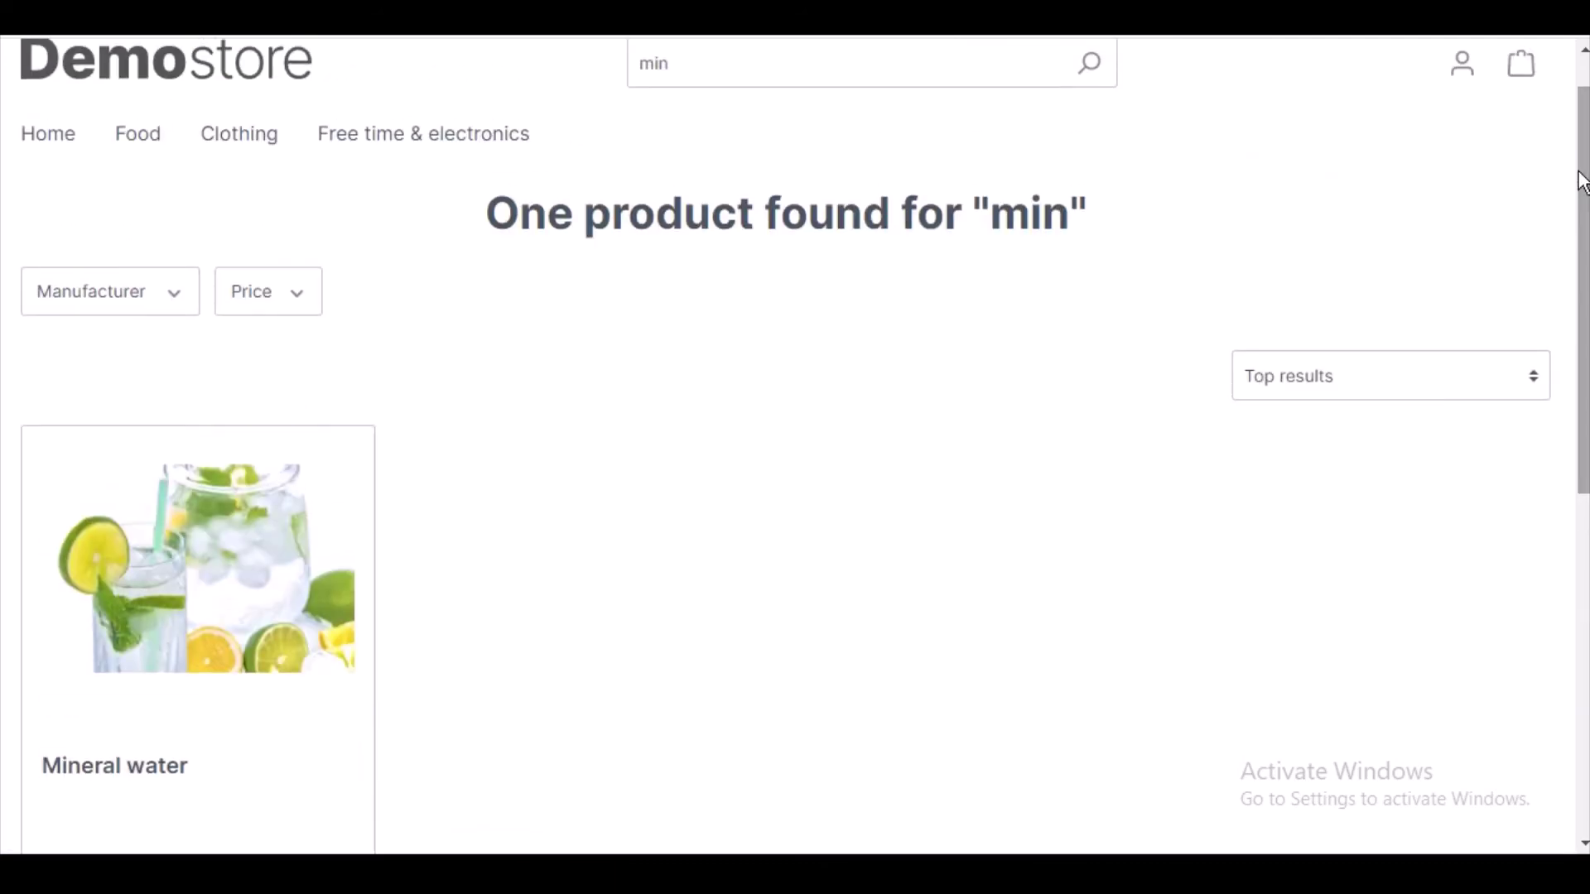
Log in from the account menu so Mineral water shows €250.00 with add to cart
{"action": "left_click", "coordinate": [1460, 68]}
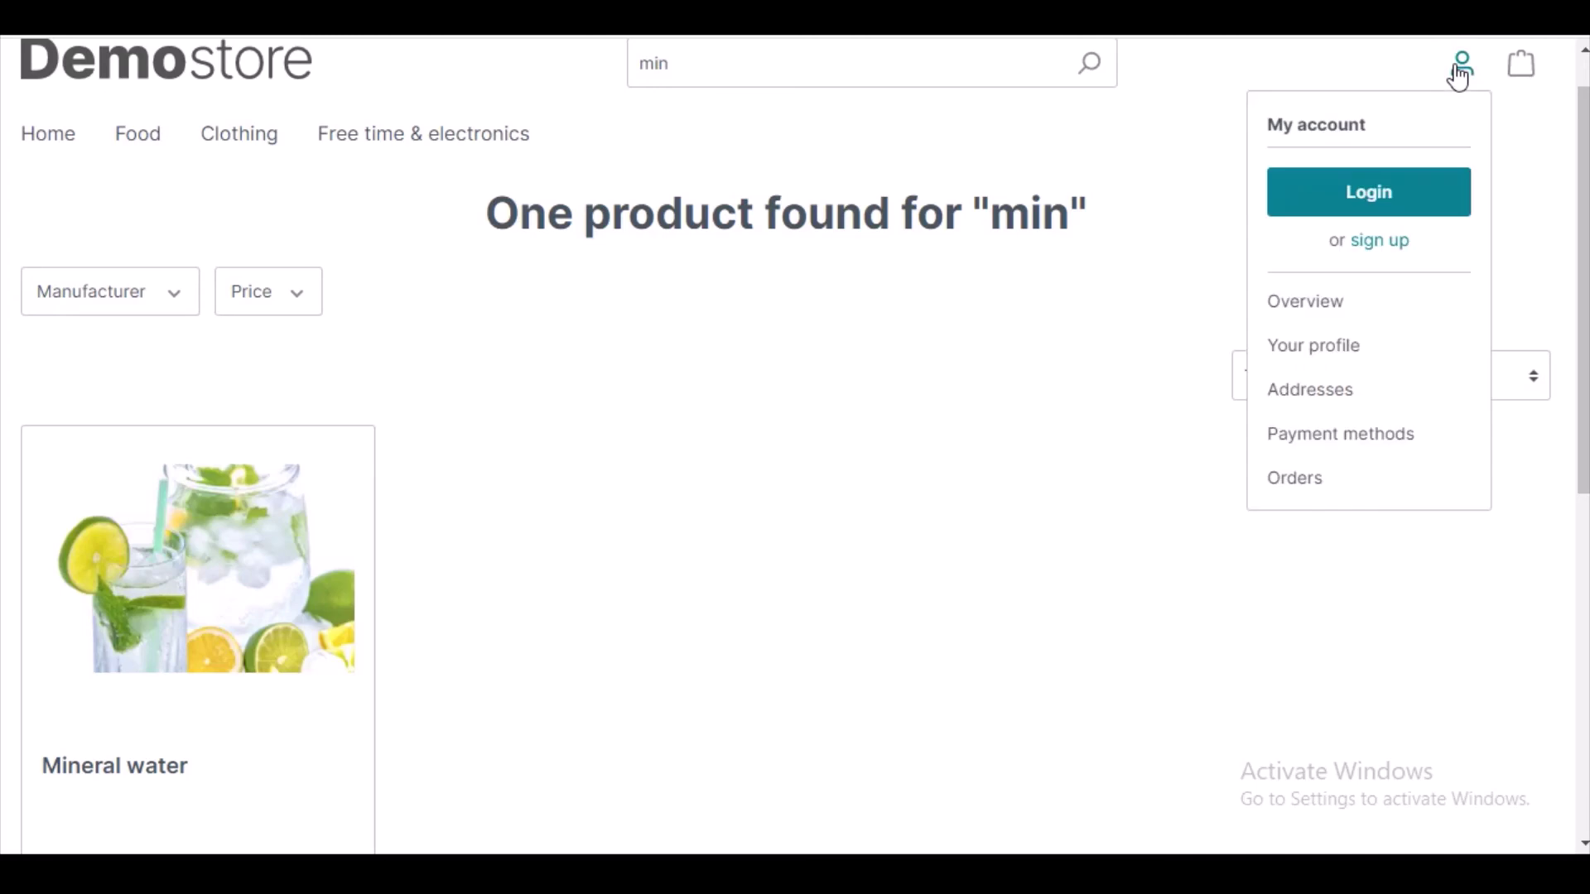
{"action": "left_click", "coordinate": [1357, 192]}
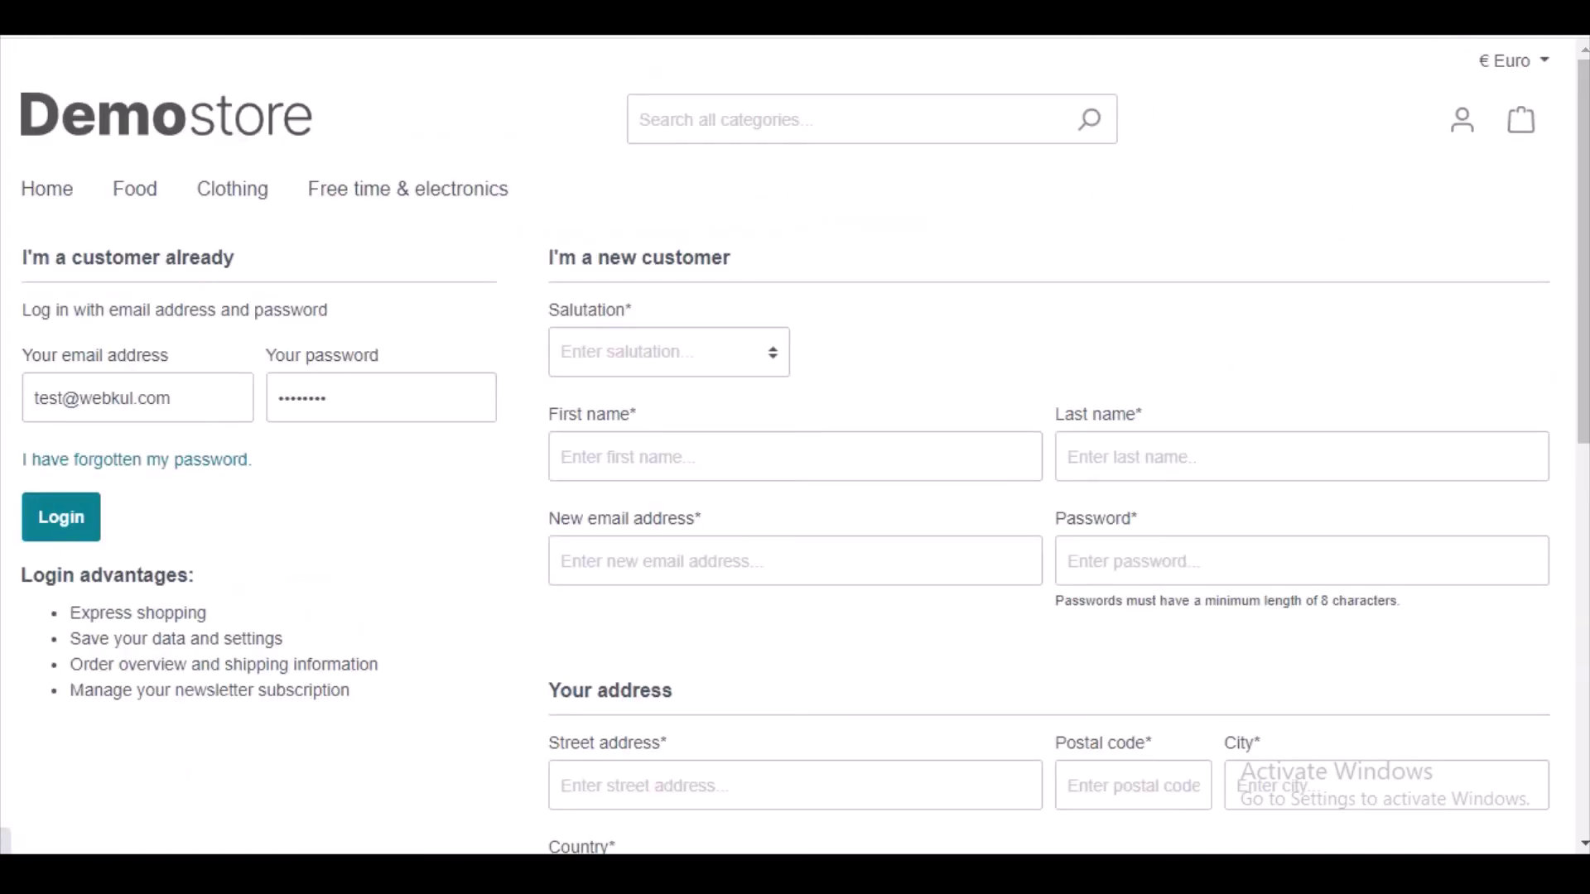
{"action": "left_click", "coordinate": [64, 520]}
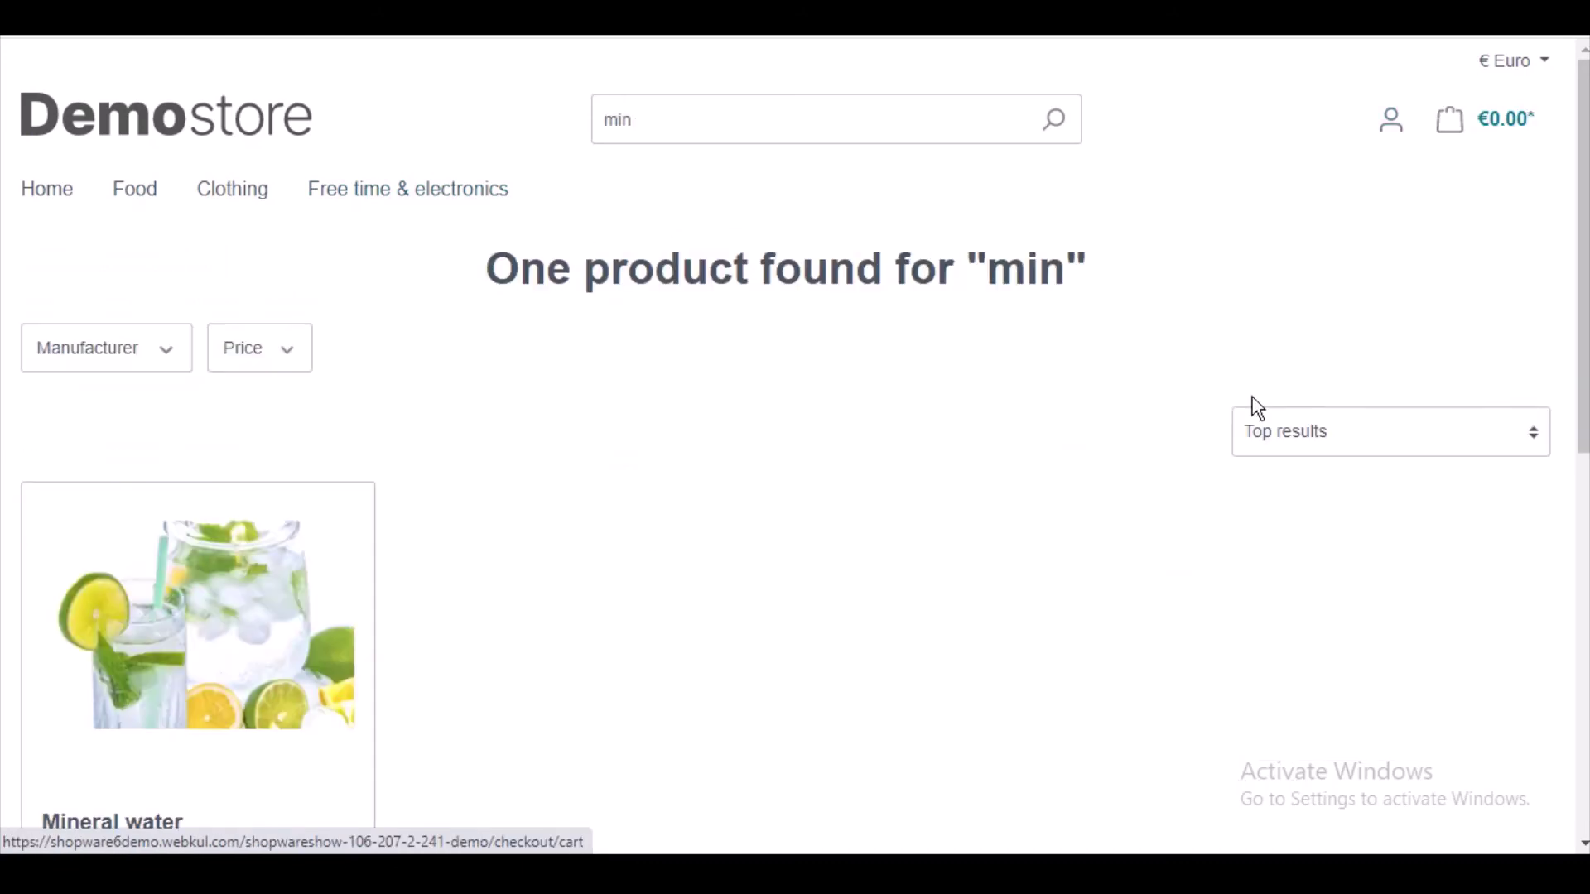
{"action": "left_click_drag", "start_coordinate": [1584, 232], "coordinate": [1584, 411]}
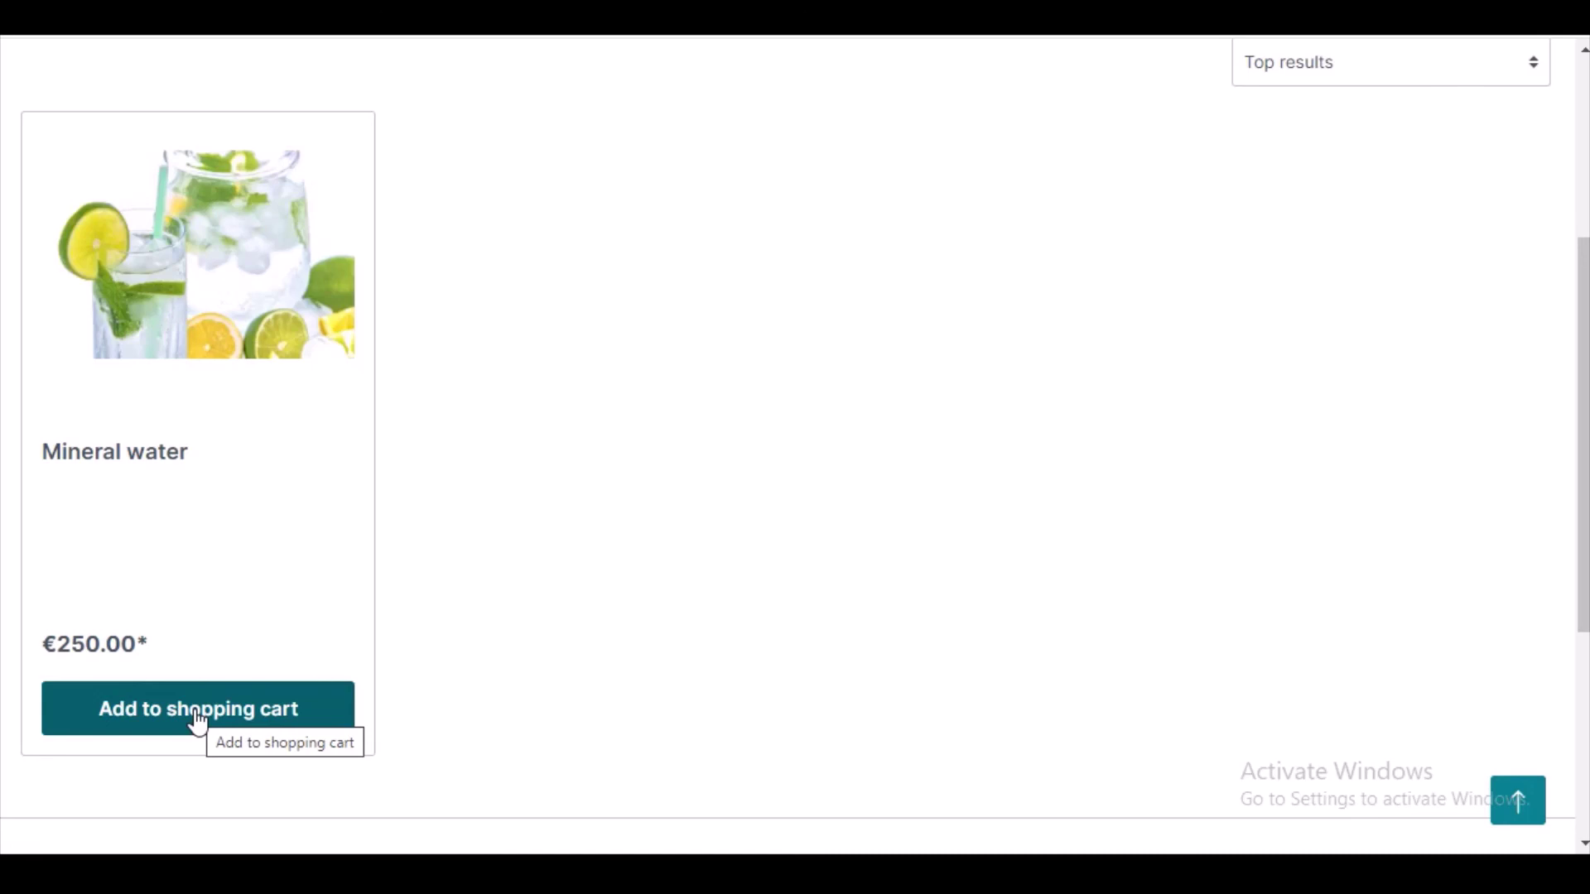
Add one Mineral water at €250.00 to the cart and proceed to checkout
{"action": "left_click", "coordinate": [195, 712]}
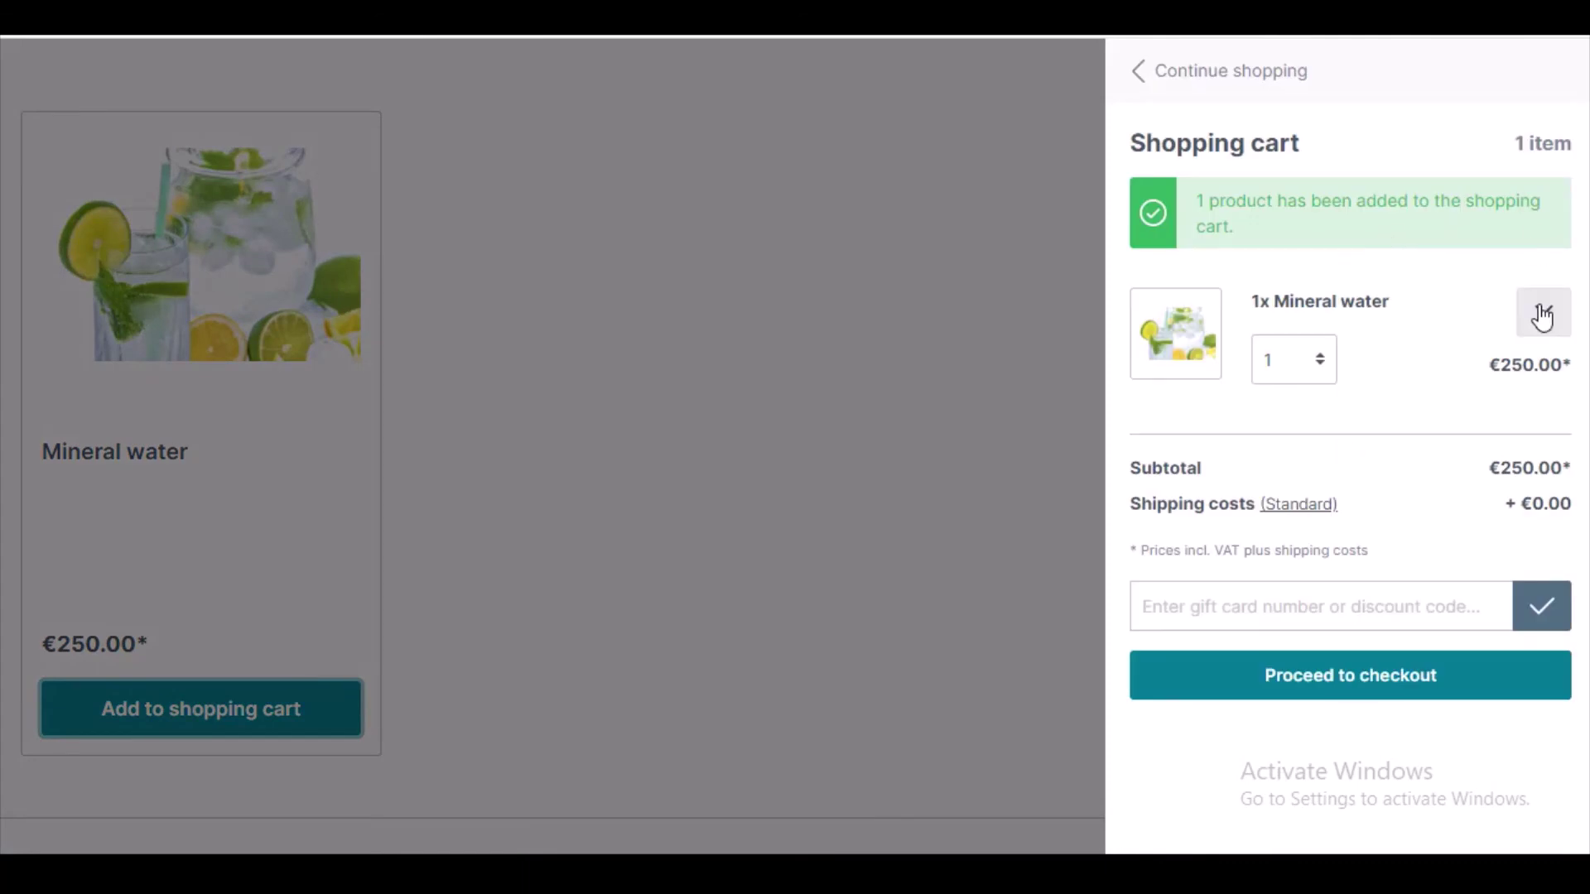
{"action": "left_click", "coordinate": [1398, 686]}
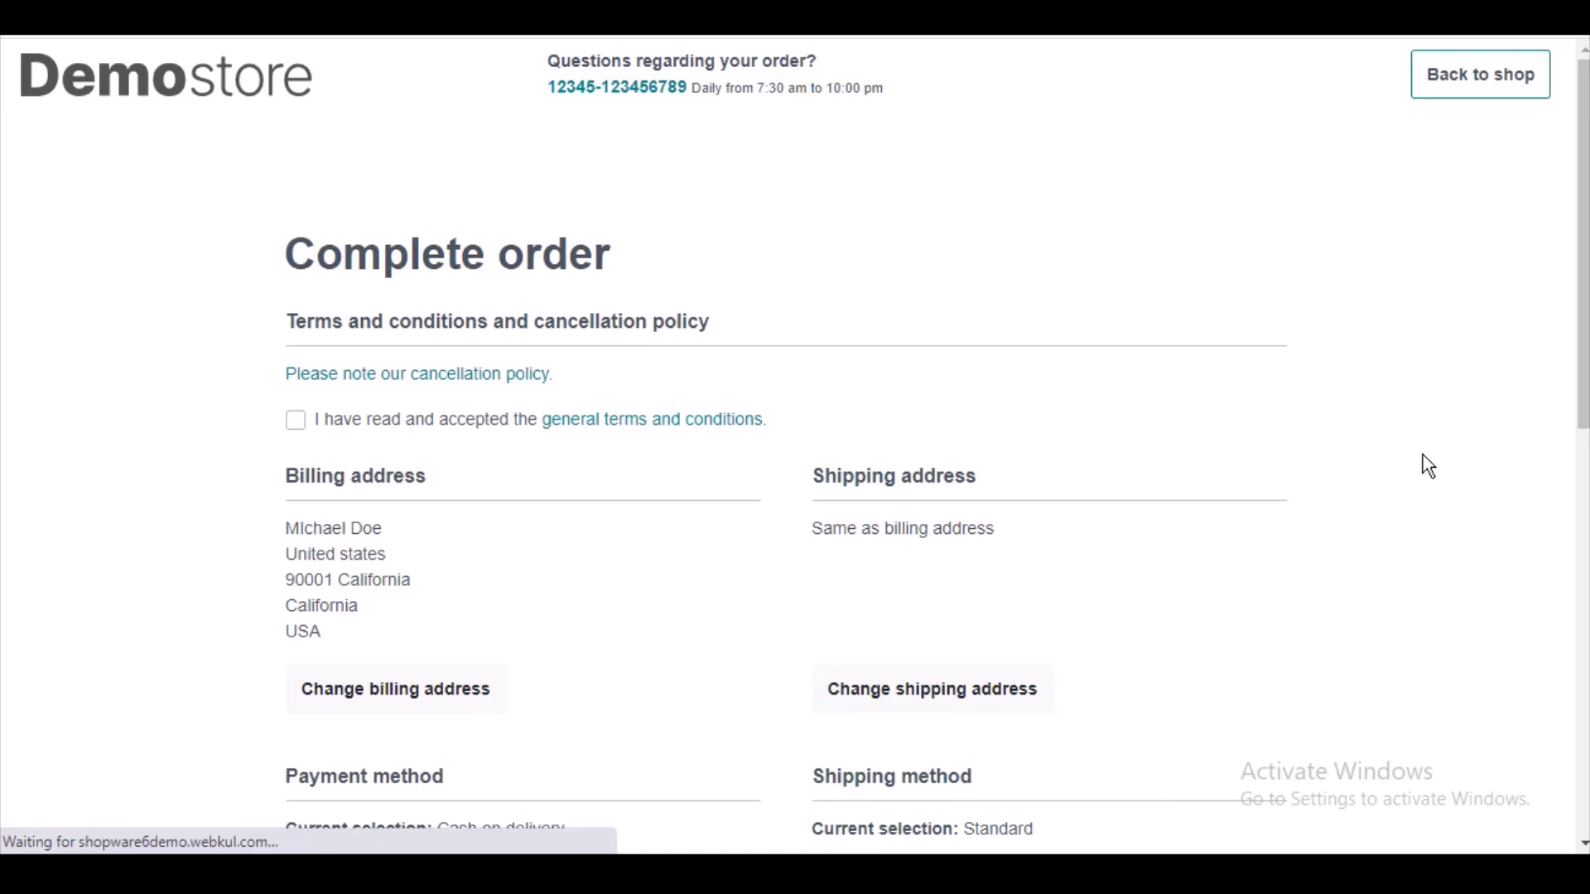
{"action": "left_click_drag", "start_coordinate": [1582, 370], "coordinate": [1582, 465]}
{"action": "scroll", "coordinate": [1066, 748], "scroll_direction": "down", "scroll_amount": 10}
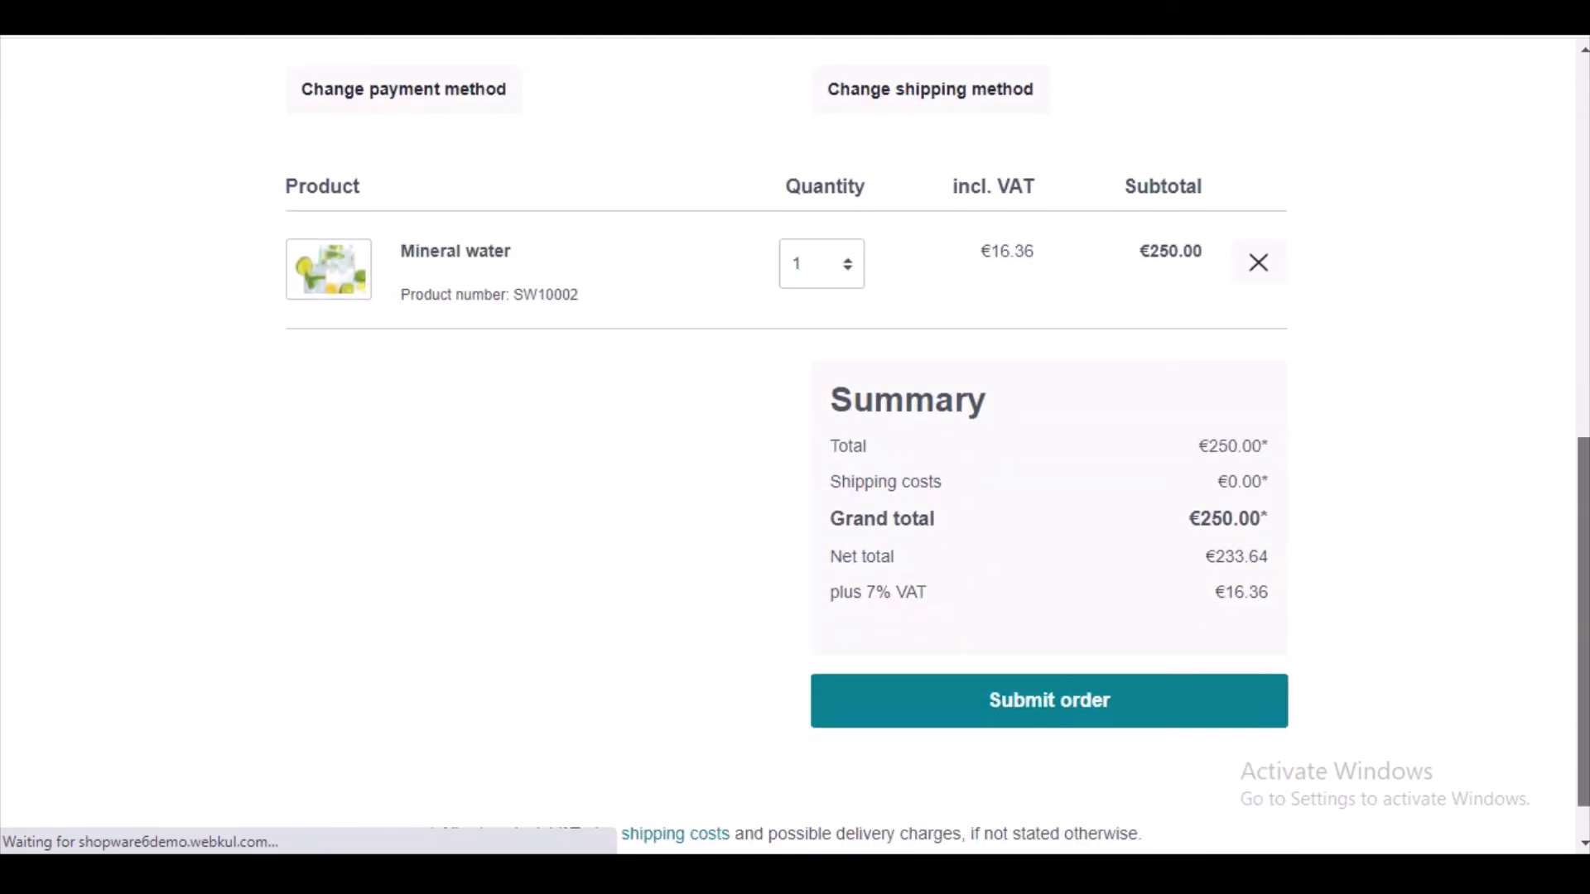
Accept the general terms and conditions and submit the cash-on-delivery order
{"action": "left_click", "coordinate": [1065, 722]}
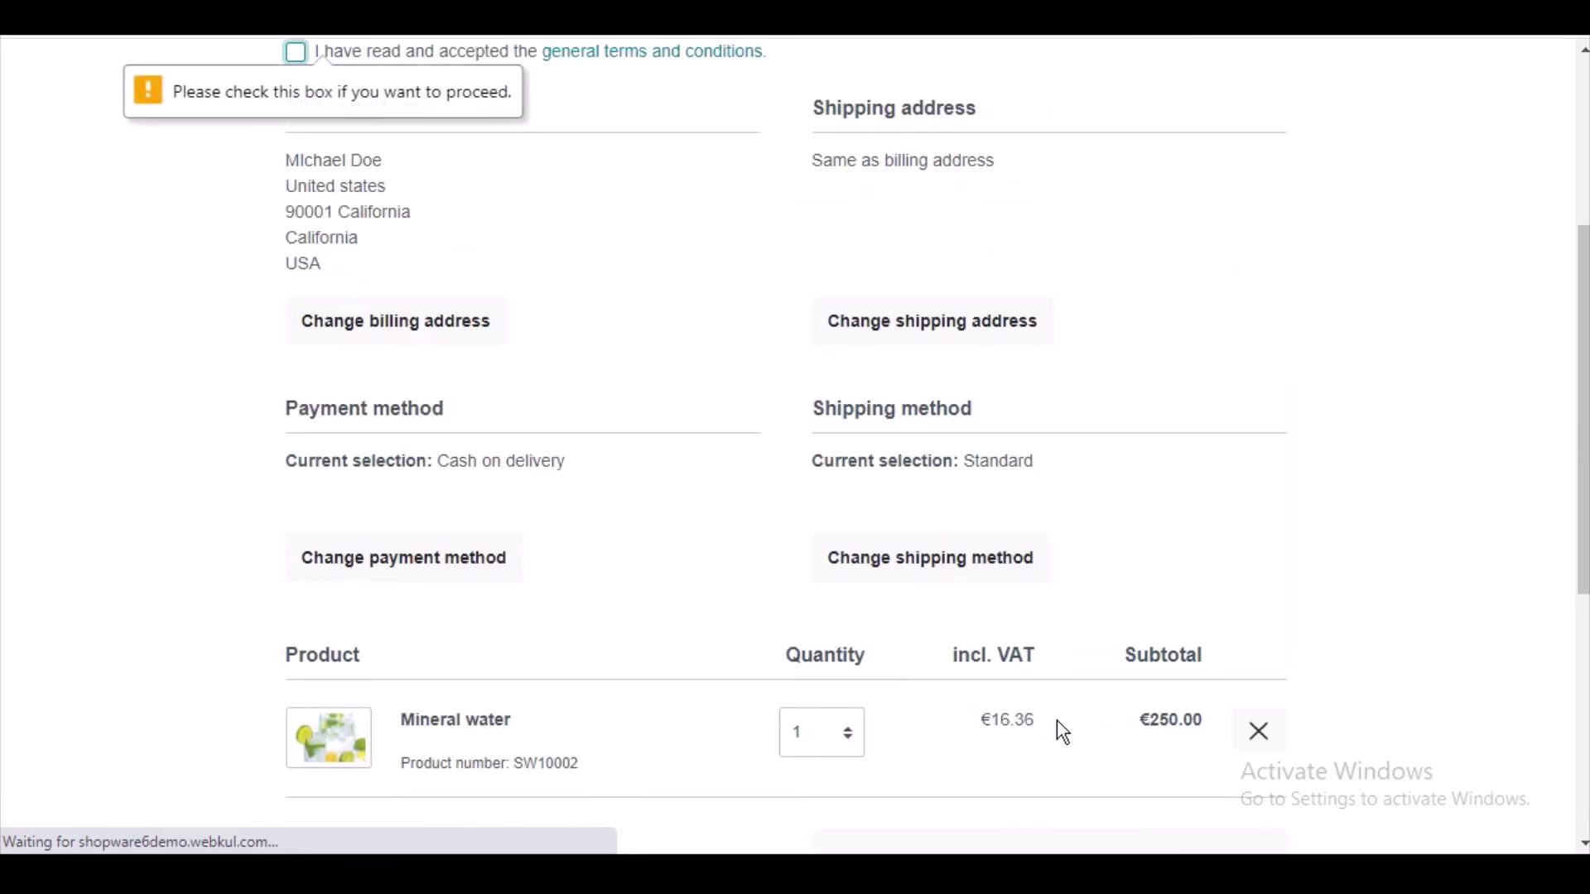
{"action": "left_click", "coordinate": [296, 53]}
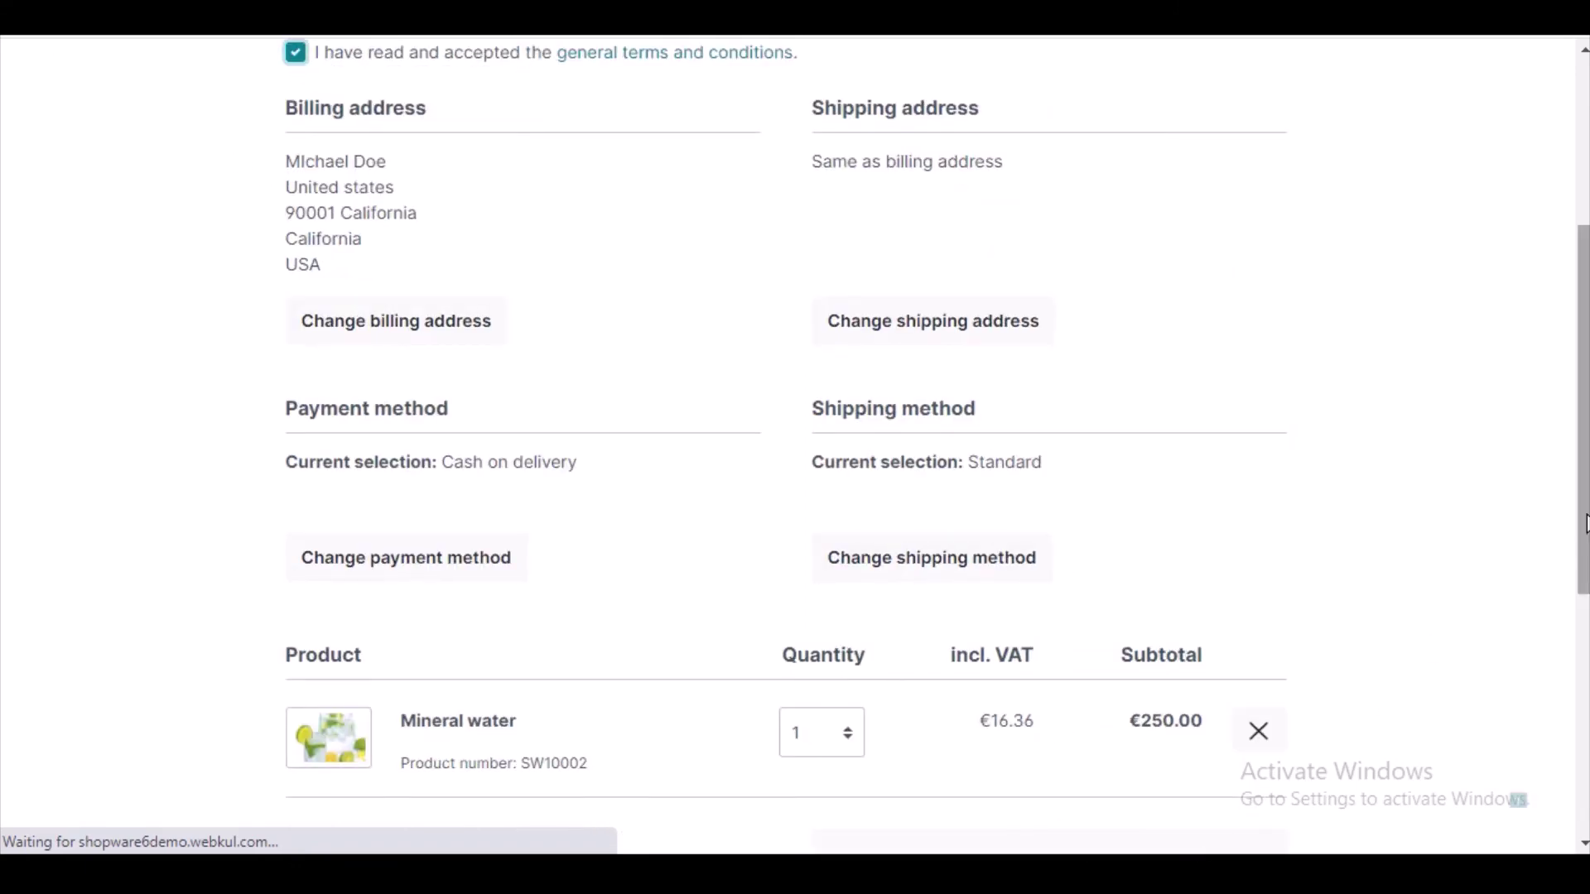
{"action": "scroll", "coordinate": [1557, 527], "scroll_direction": "down", "scroll_amount": 5}
{"action": "left_click", "coordinate": [1086, 800]}
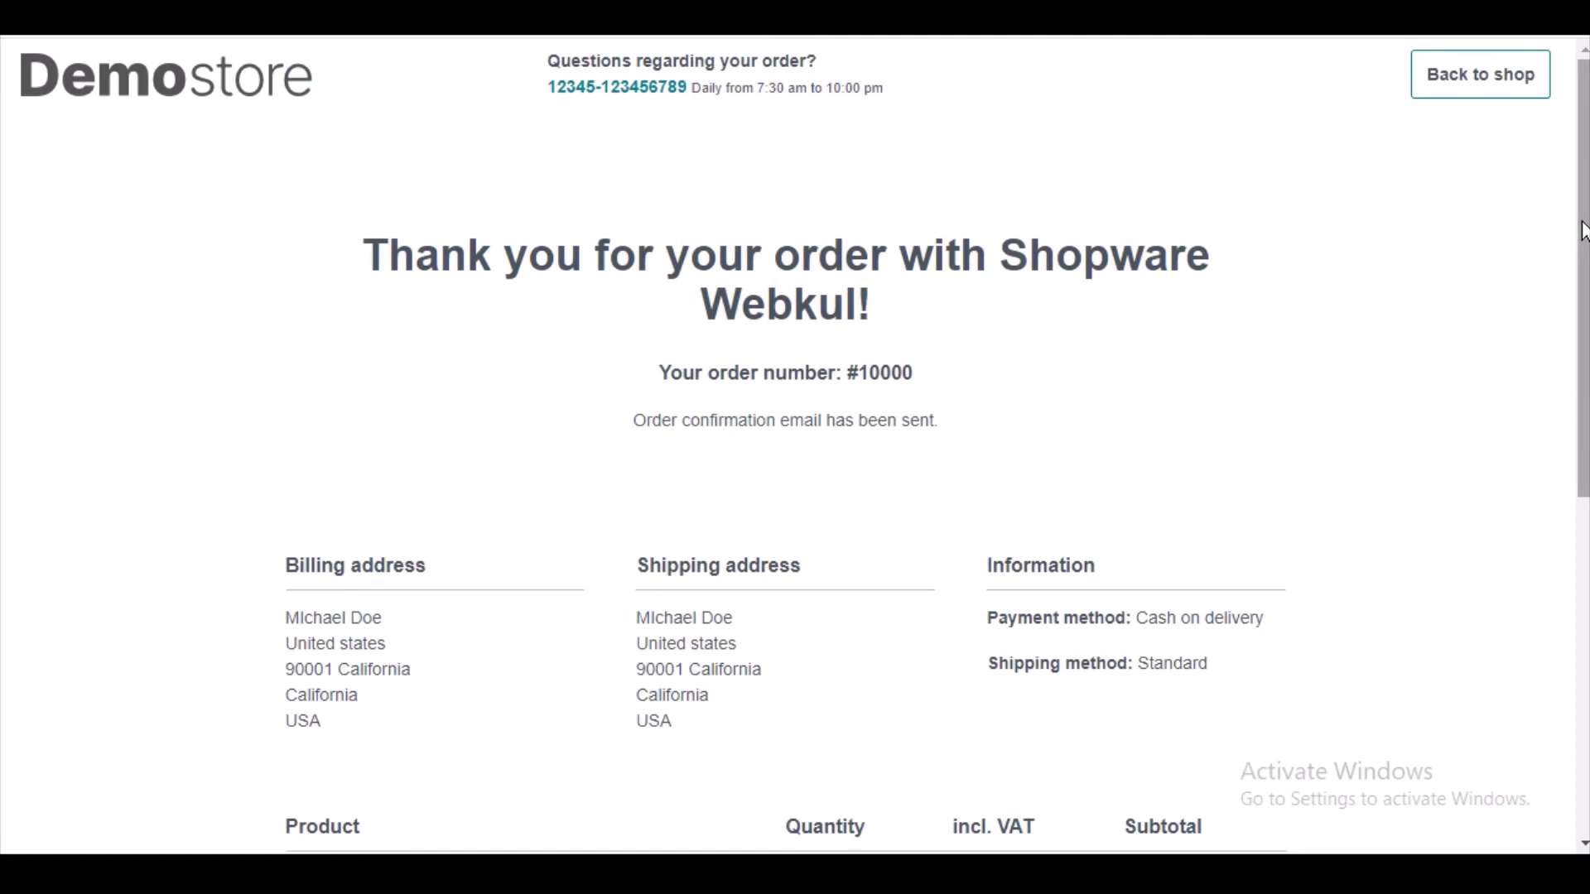
Review the order confirmation listing one Mineral water at €250.00 and the confirmation email notice
{"action": "left_click_drag", "start_coordinate": [1583, 230], "coordinate": [1586, 276]}
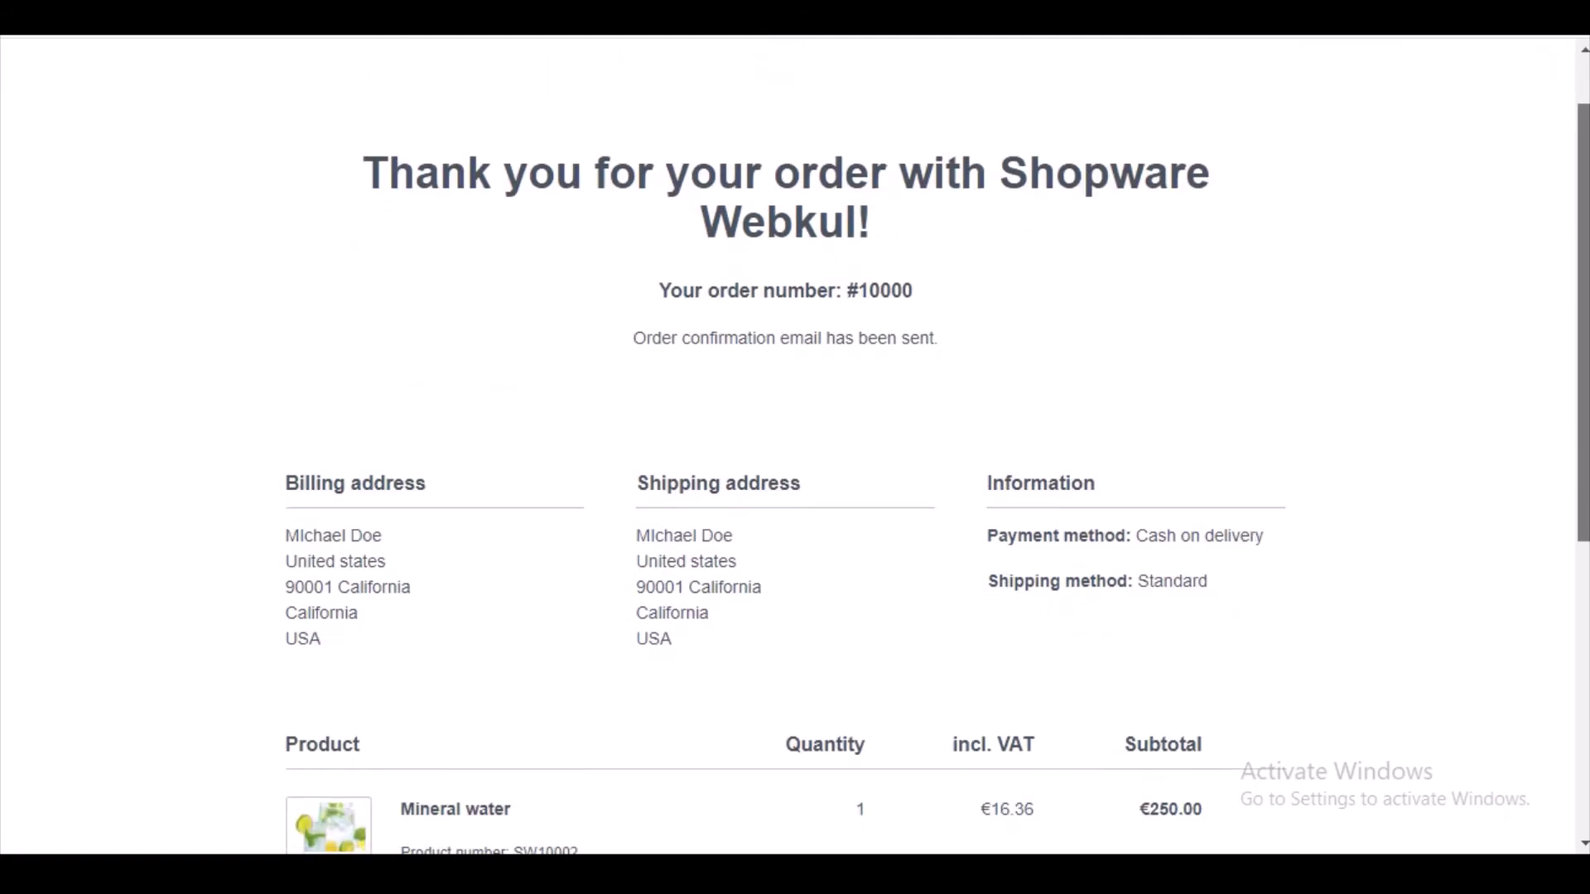
{"action": "scroll", "coordinate": [795, 447], "scroll_direction": "down", "scroll_amount": 5}
{"action": "scroll", "coordinate": [1573, 156], "scroll_direction": "up", "scroll_amount": 6}
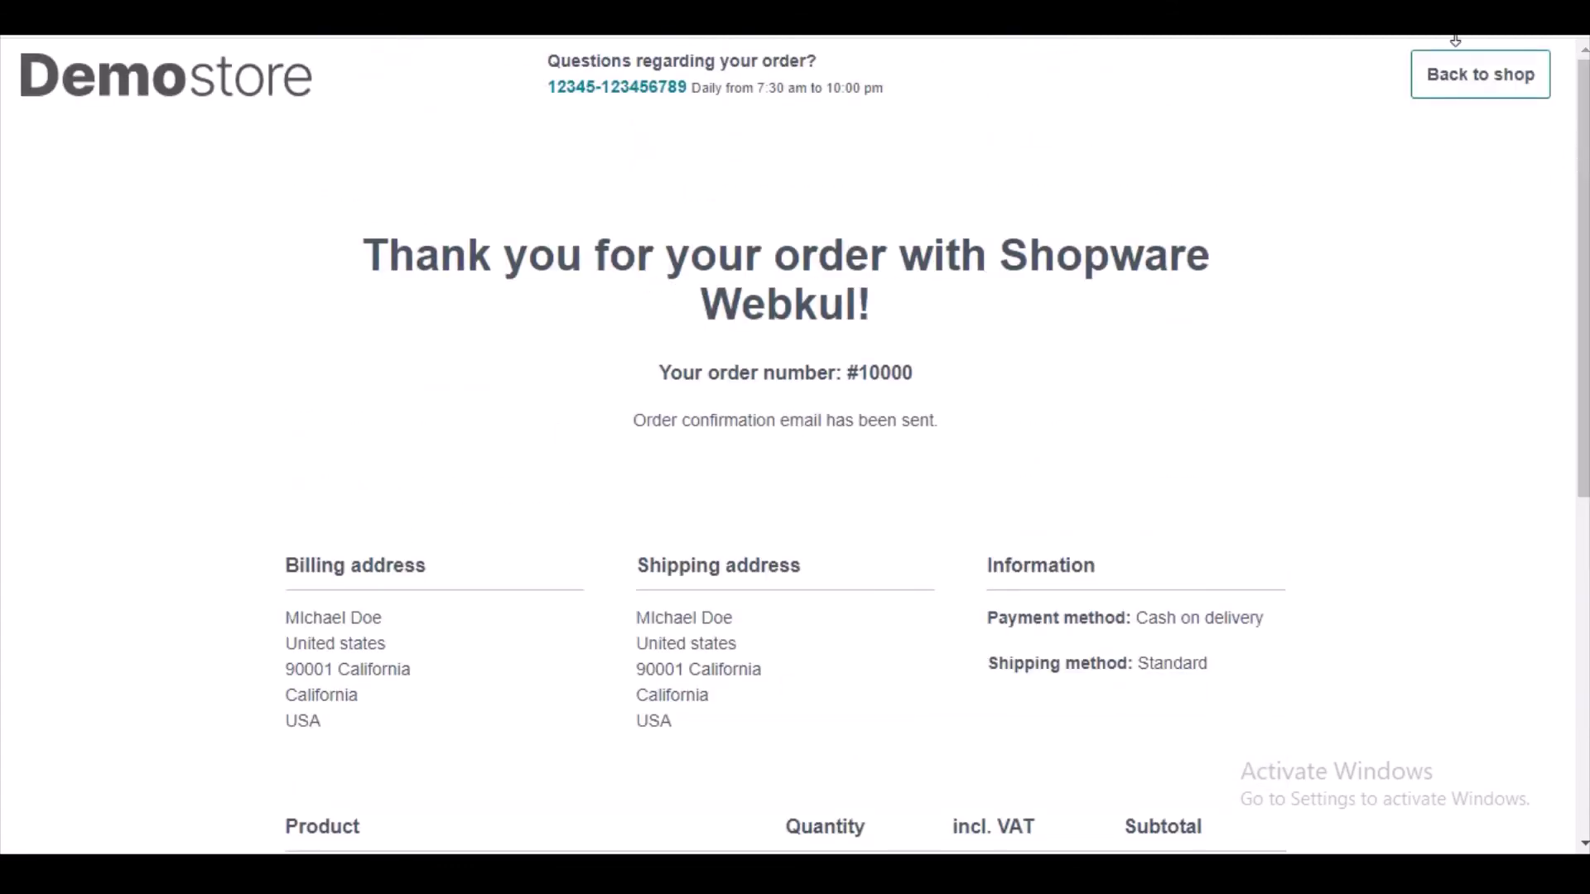